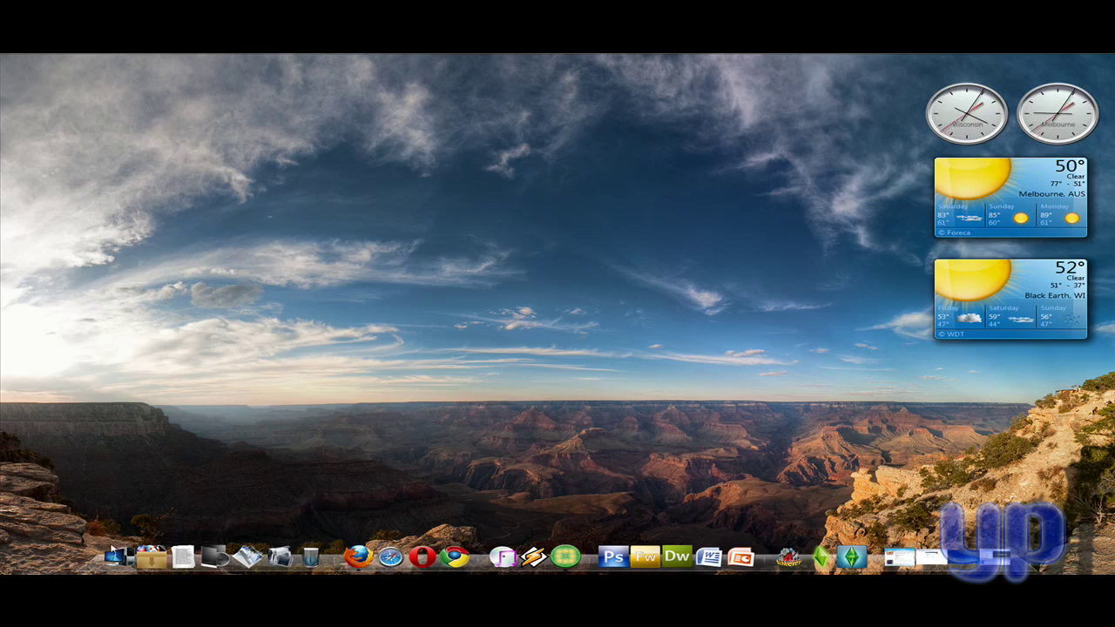
Step: Open the Computer window and select the Local Disk (C:) drive
{"action": "left_click", "coordinate": [115, 555]}
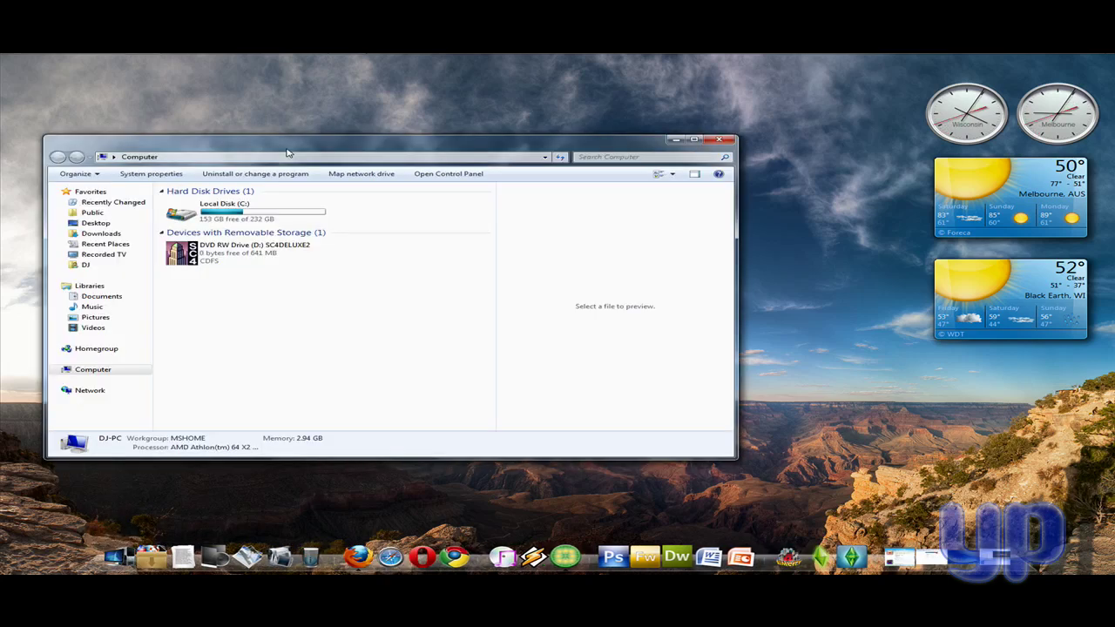
{"action": "left_click_drag", "start_coordinate": [287, 153], "coordinate": [415, 140]}
{"action": "double_click", "coordinate": [375, 192]}
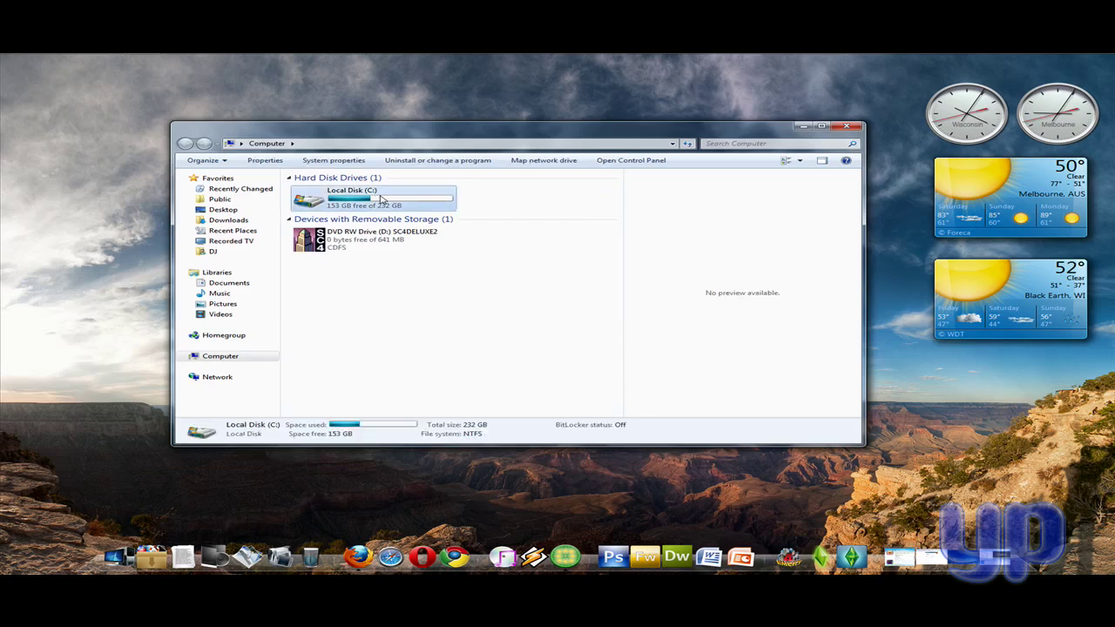
{"action": "left_click", "coordinate": [319, 201]}
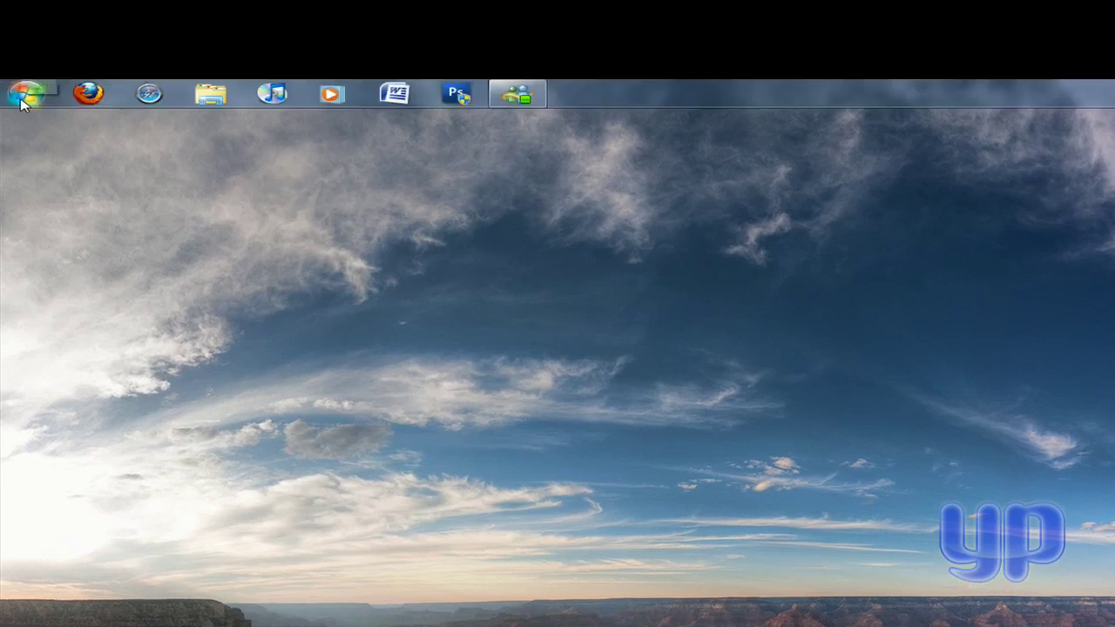
{"action": "left_click", "coordinate": [21, 97]}
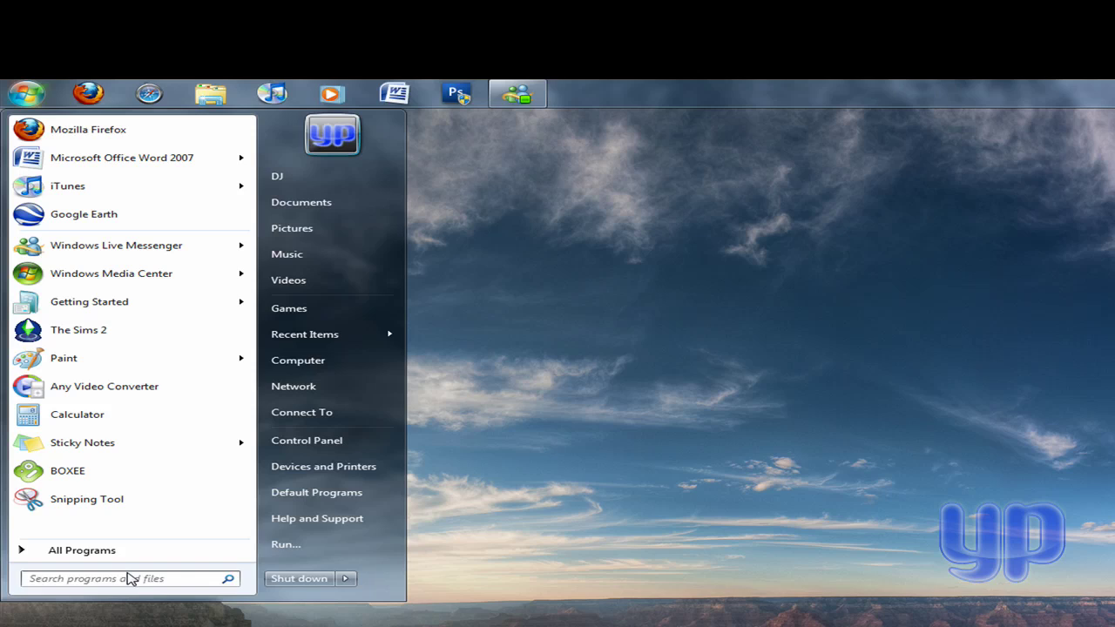
{"action": "type", "text": "ahh"}
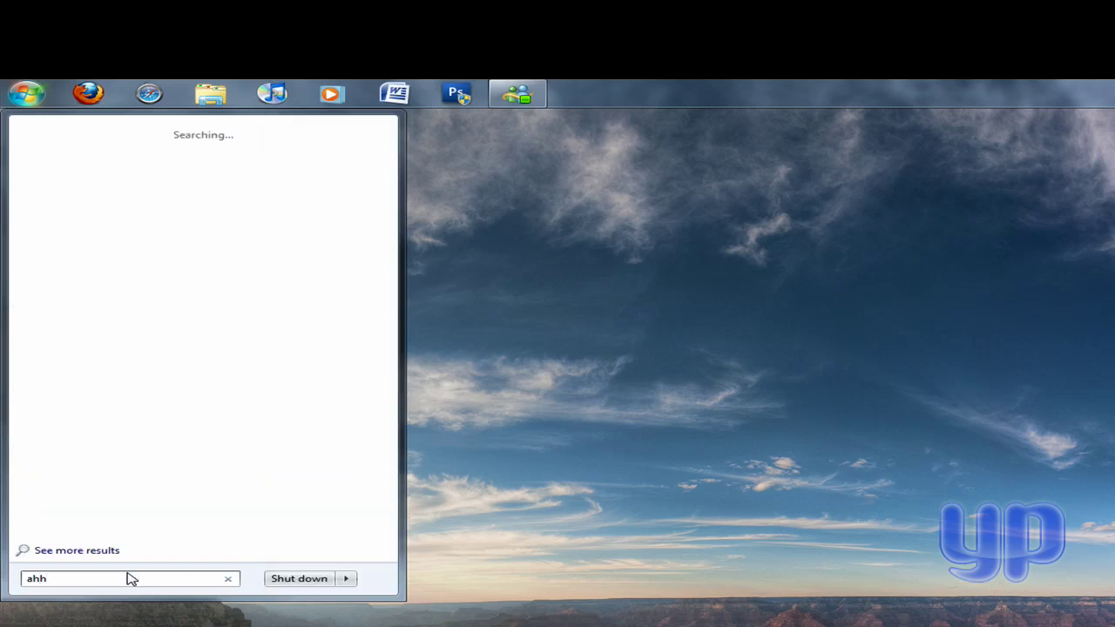
{"action": "key", "text": "BackSpace"}
{"action": "key", "text": "BackSpace"}
{"action": "key", "text": "BackSpace"}
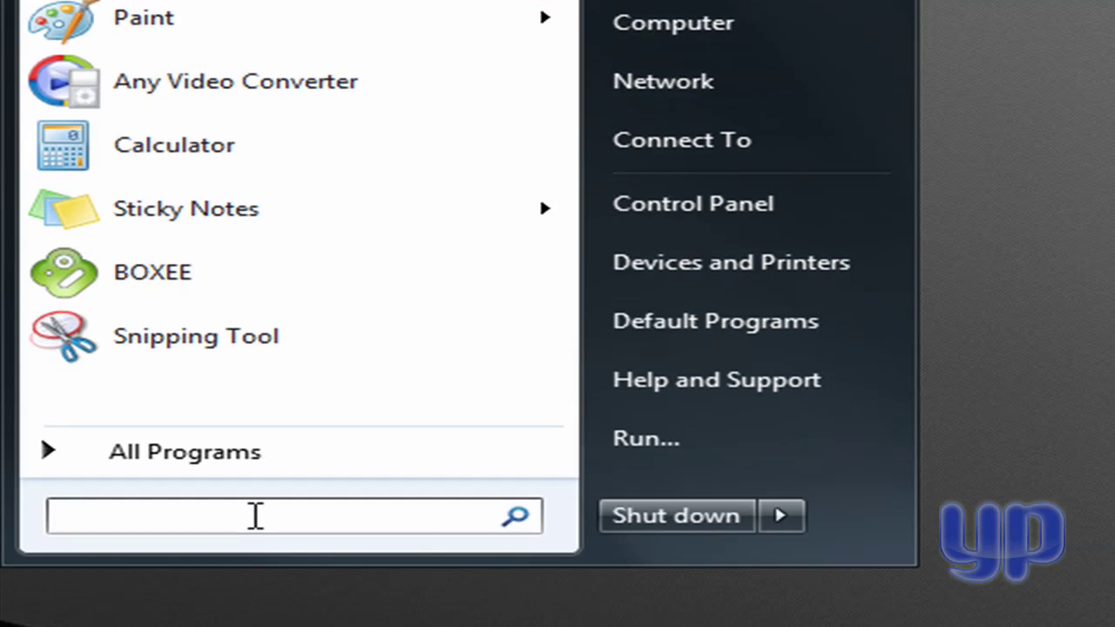
Step: Search for hdwwiz and launch the Add Hardware wizard
{"action": "type", "text": "hdw"}
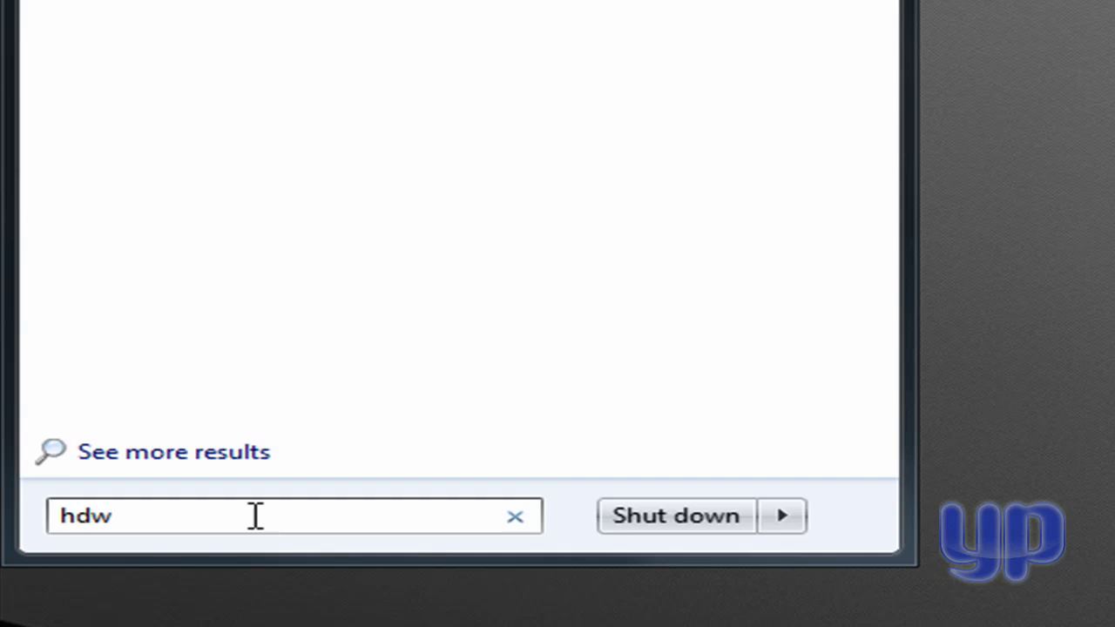
{"action": "type", "text": "wiz"}
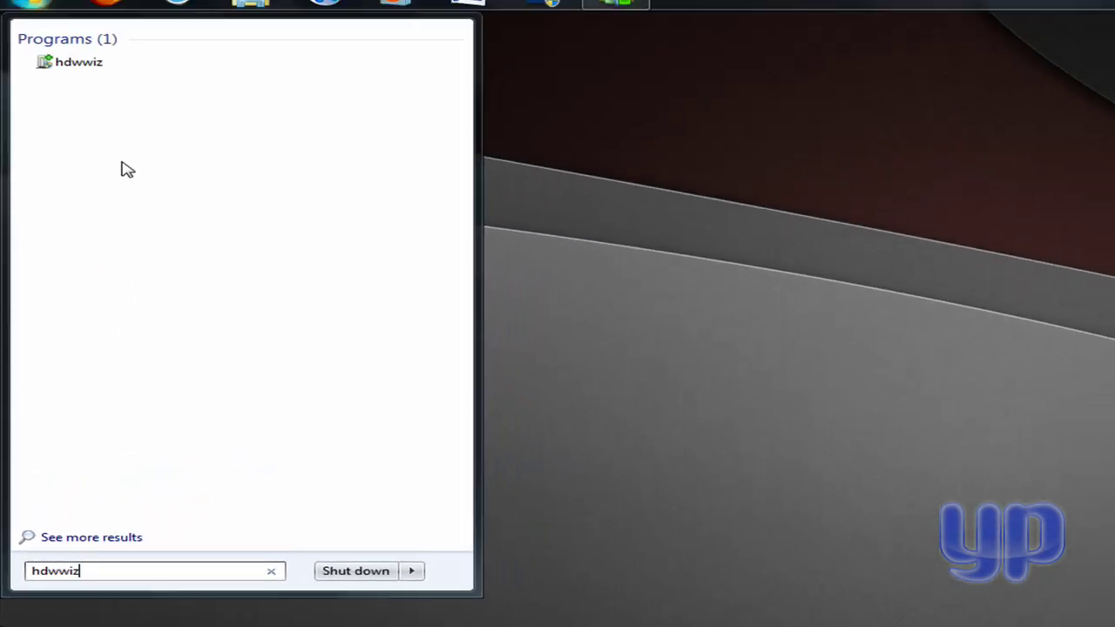
{"action": "left_click", "coordinate": [77, 81]}
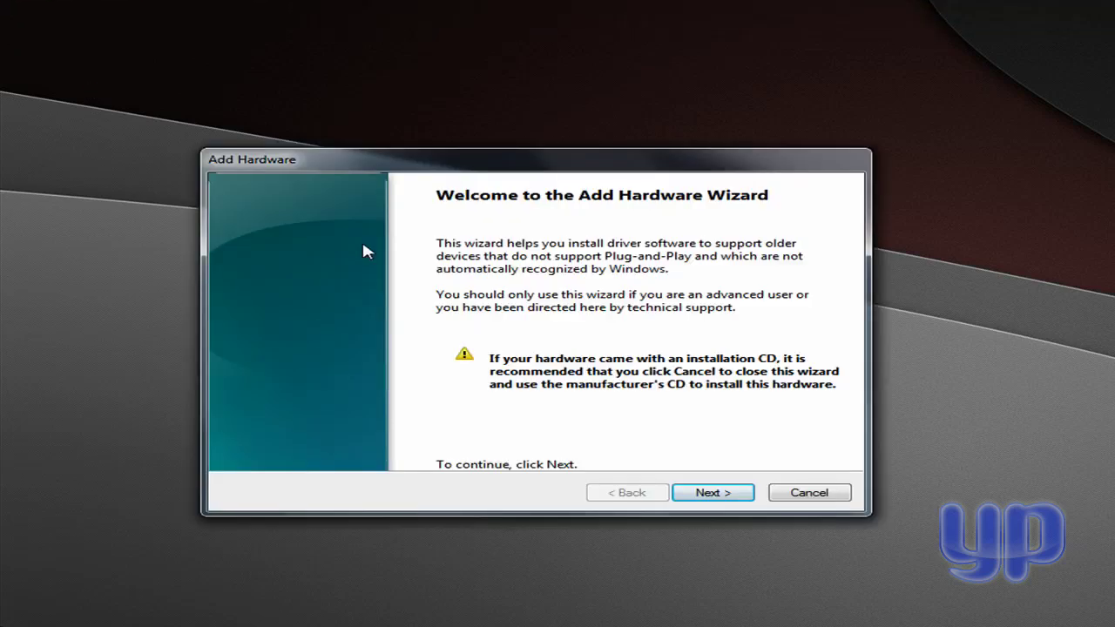
Step: Choose to install hardware manually selected from a list and continue with Show All Devices as the hardware type
{"action": "left_click", "coordinate": [696, 486]}
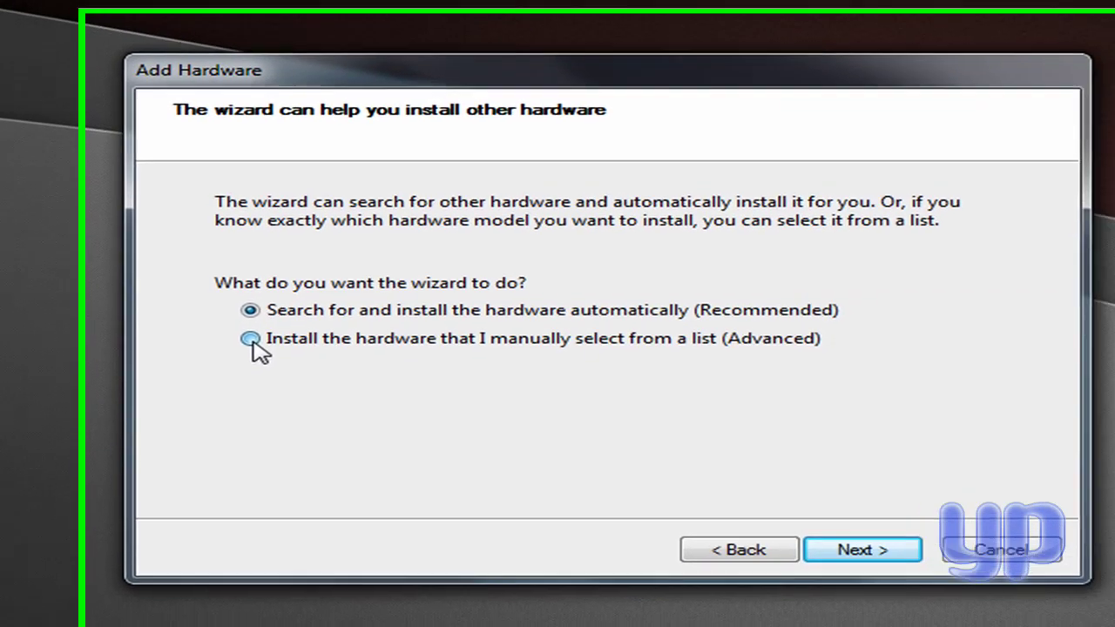
{"action": "left_click", "coordinate": [434, 371]}
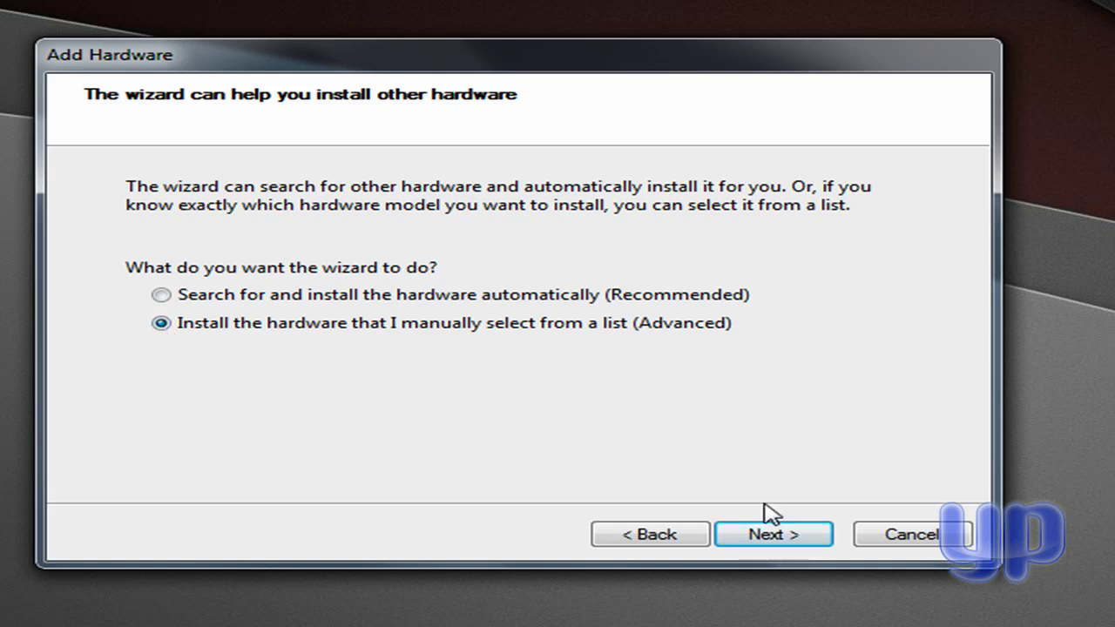
{"action": "left_click", "coordinate": [794, 546]}
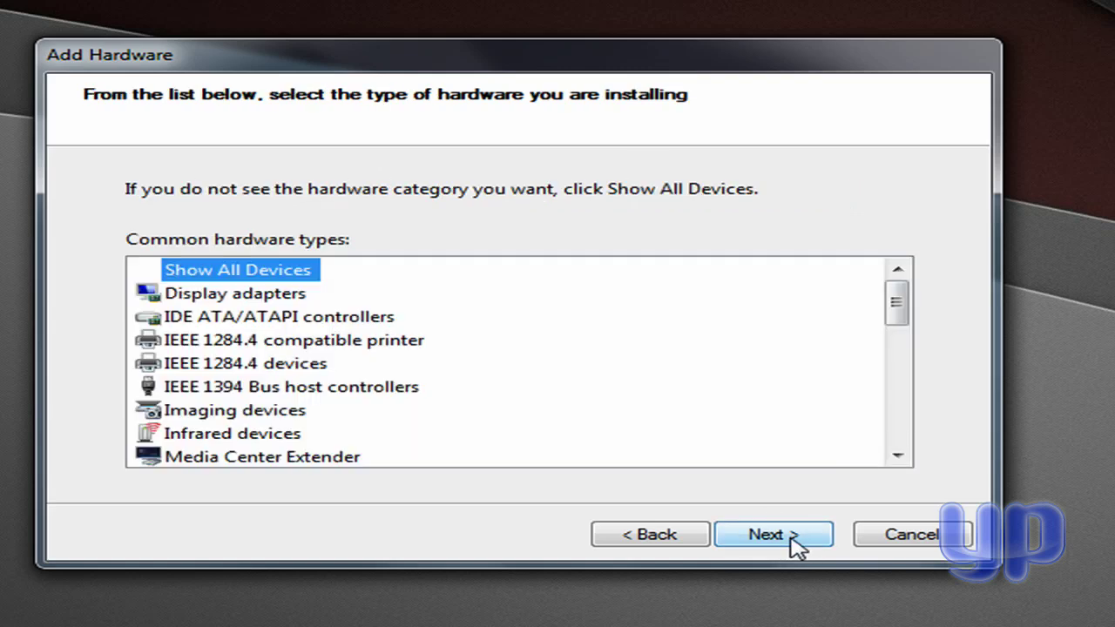
{"action": "double_click", "coordinate": [200, 272]}
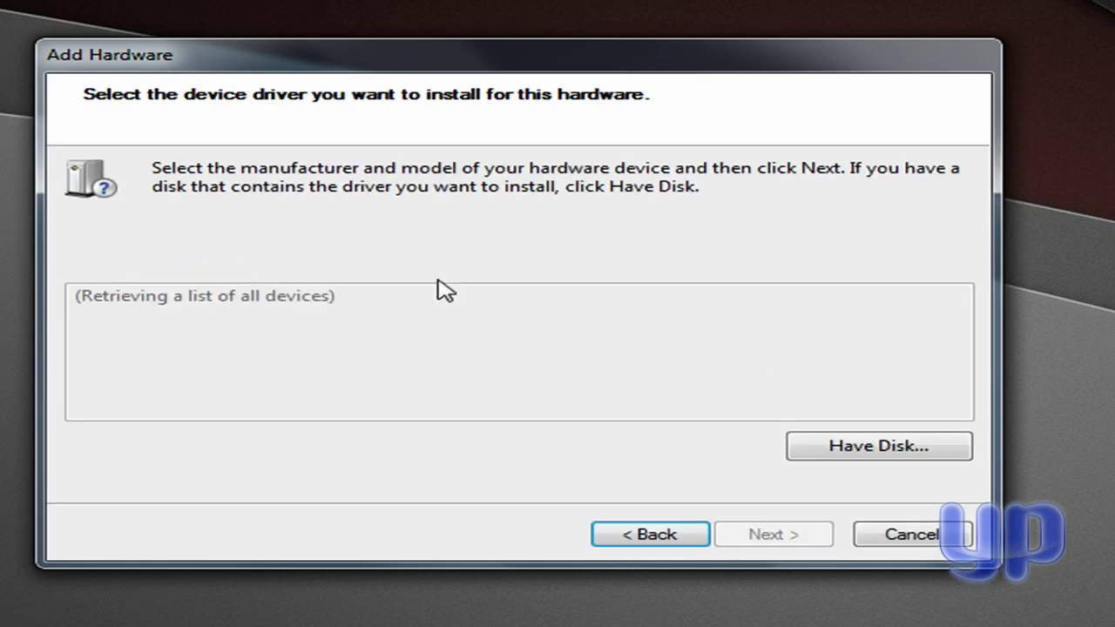
Step: Choose to install the driver from disk and browse to the Drivers folder on Local Disk (C:)
{"action": "left_click", "coordinate": [901, 460]}
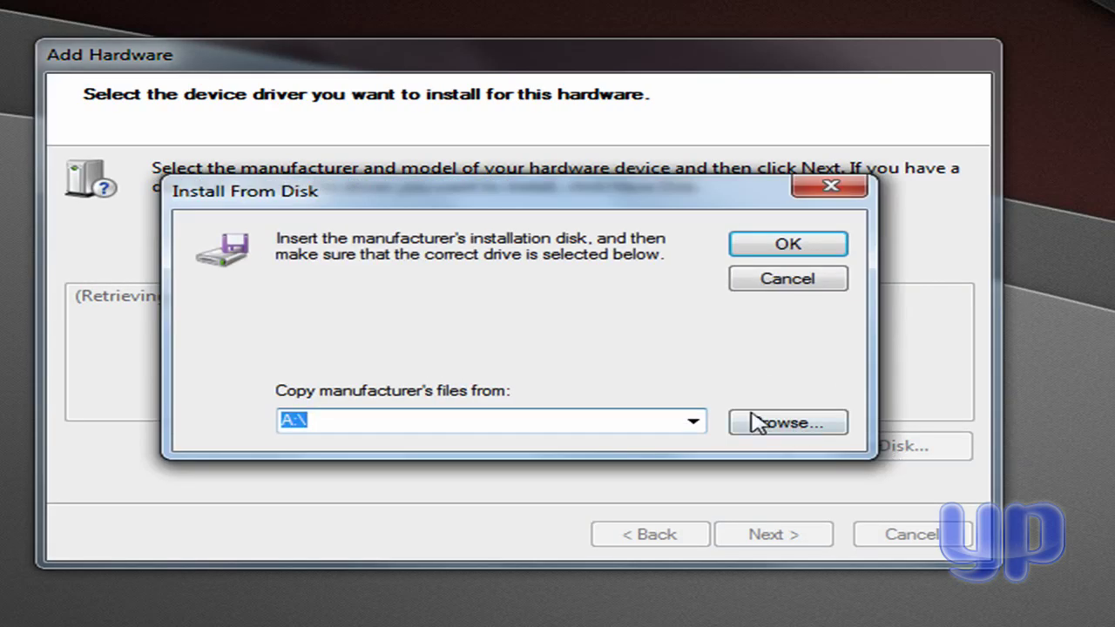
{"action": "left_click", "coordinate": [771, 421]}
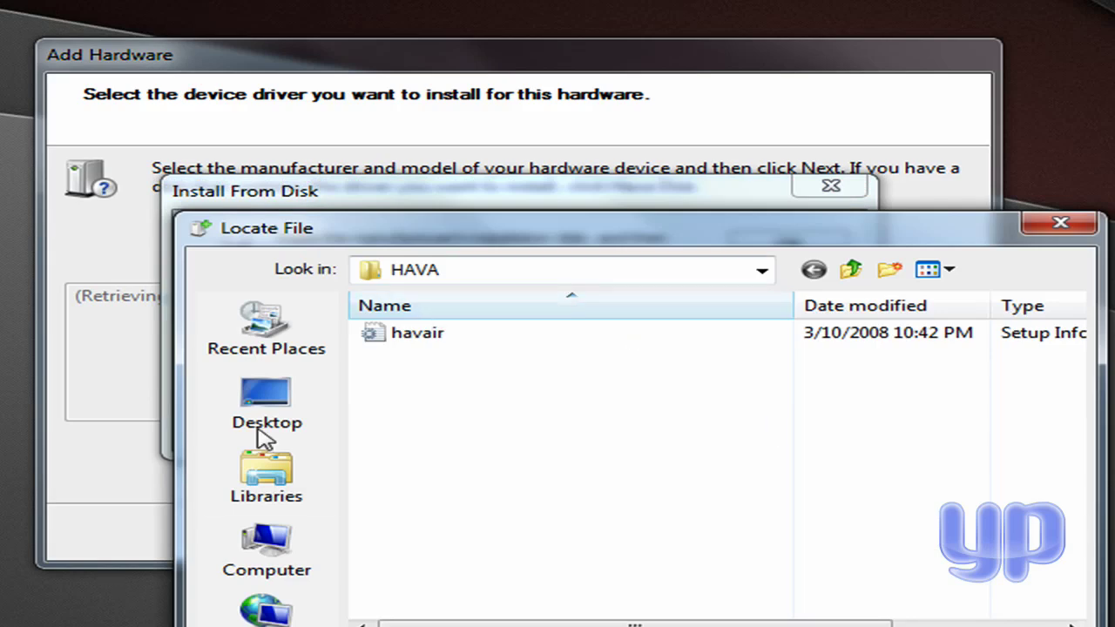
{"action": "left_click", "coordinate": [275, 550]}
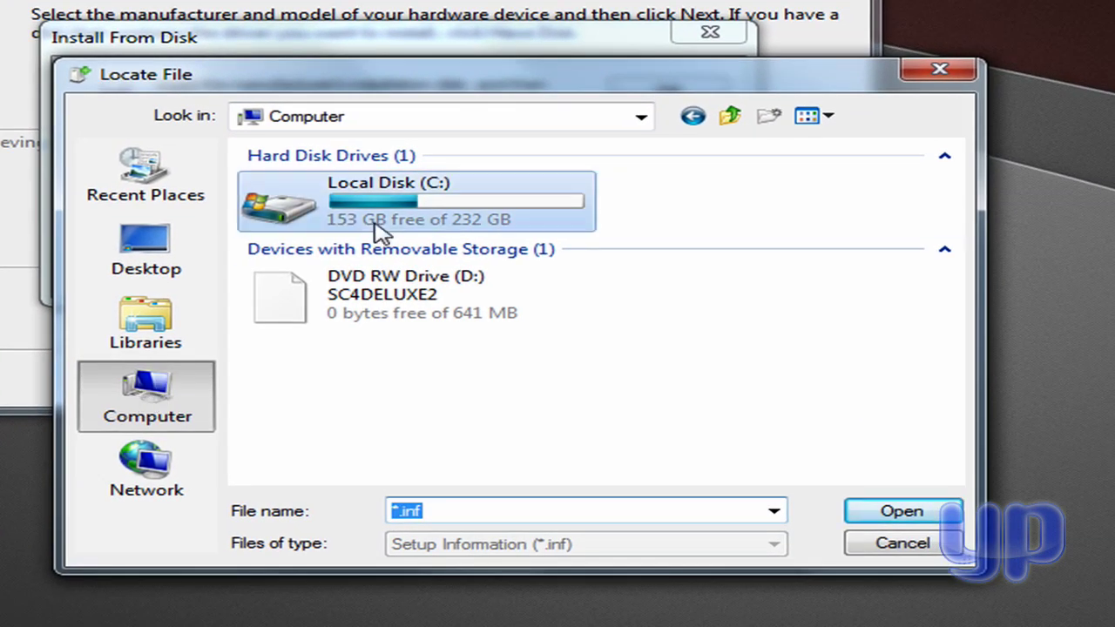
{"action": "double_click", "coordinate": [487, 359]}
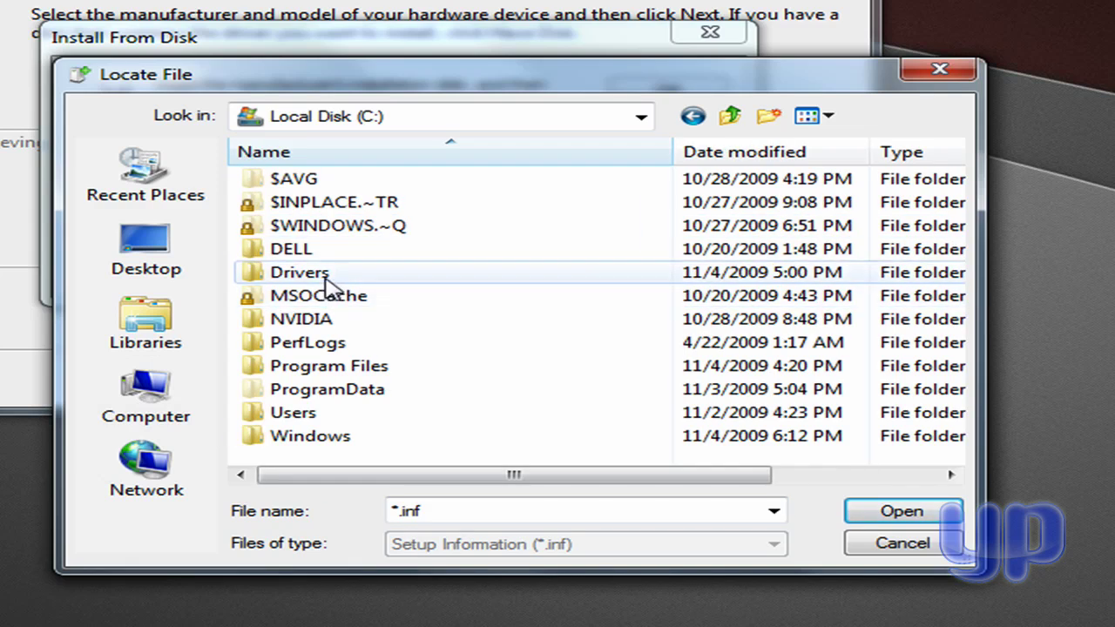
{"action": "double_click", "coordinate": [328, 275]}
Step: Load the havair setup file from the Vista MCE IR blaster\3013\HAVA folder as the driver source
{"action": "left_click", "coordinate": [313, 241]}
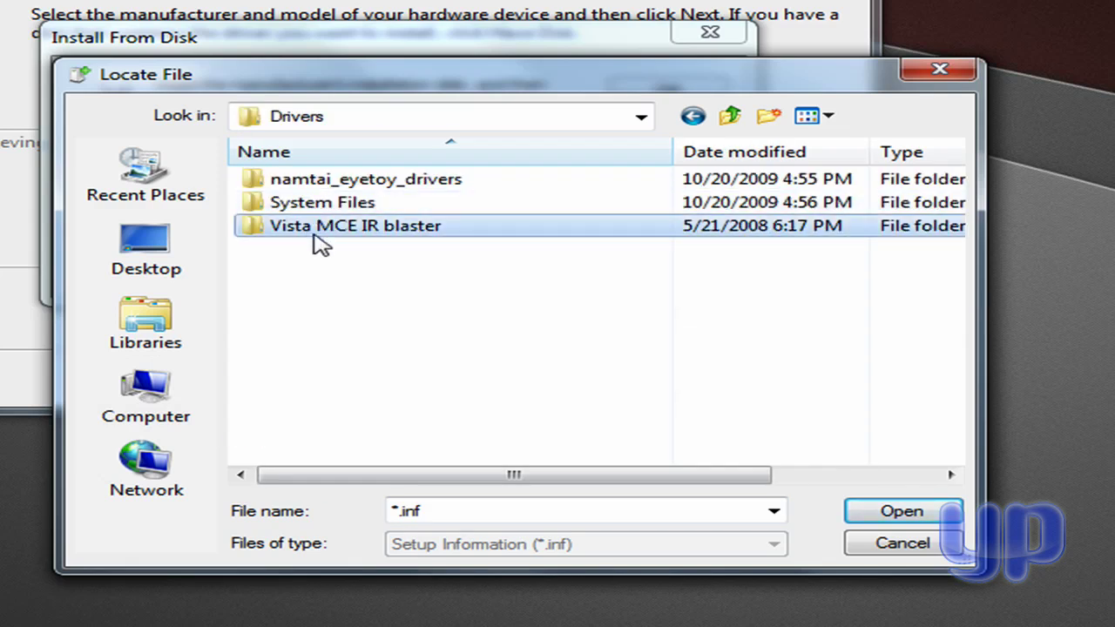
{"action": "double_click", "coordinate": [368, 239]}
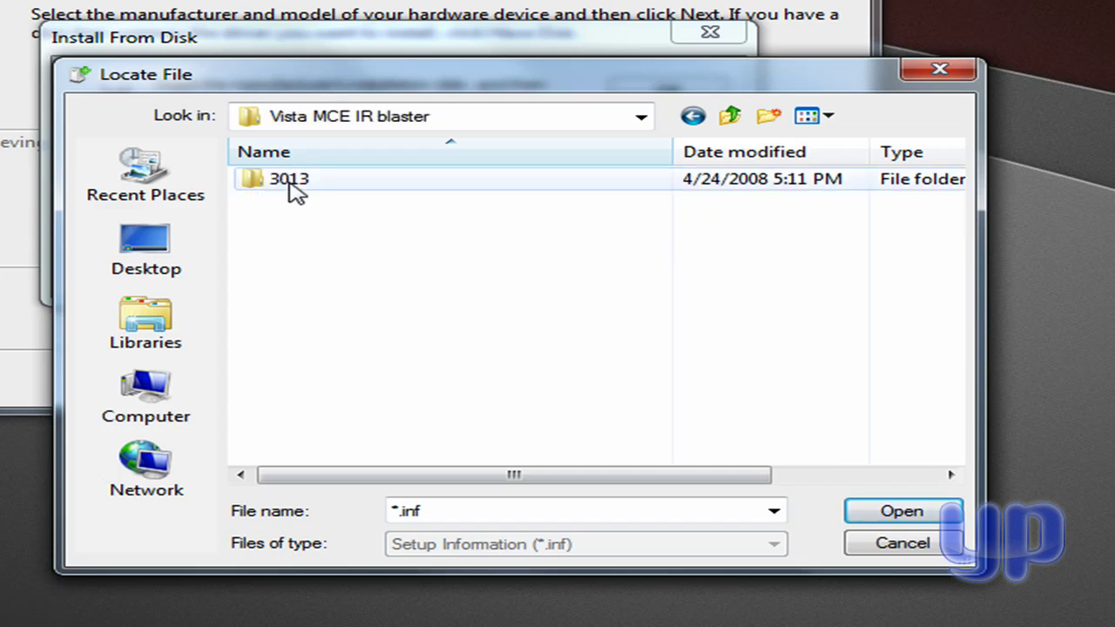
{"action": "left_click", "coordinate": [289, 181]}
{"action": "double_click", "coordinate": [307, 186]}
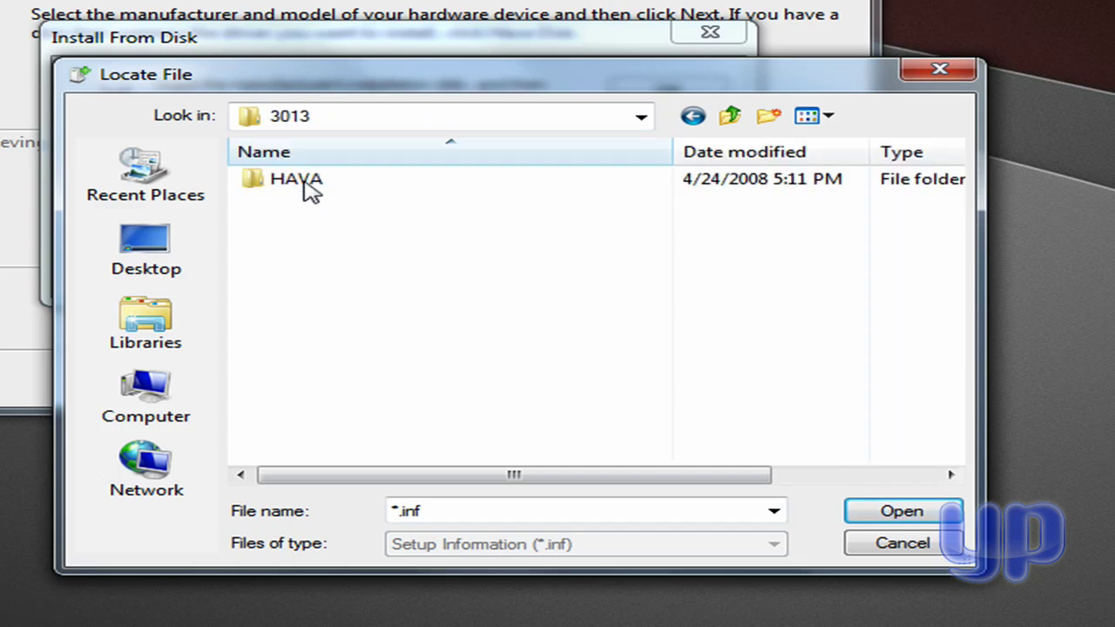
{"action": "double_click", "coordinate": [304, 189]}
{"action": "left_click", "coordinate": [293, 188]}
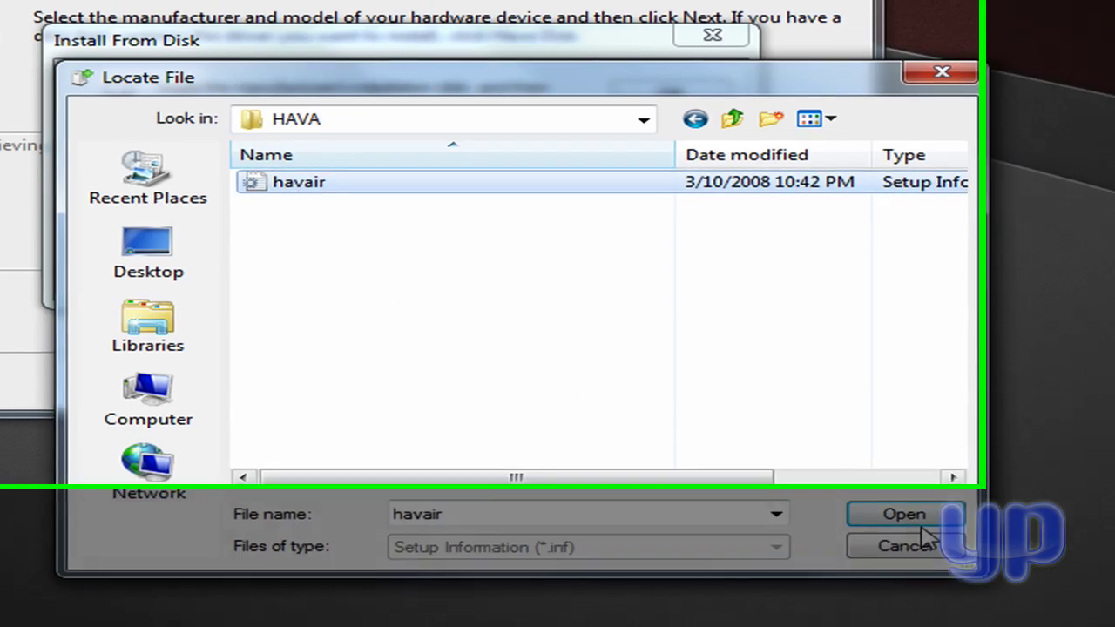
{"action": "left_click", "coordinate": [910, 514]}
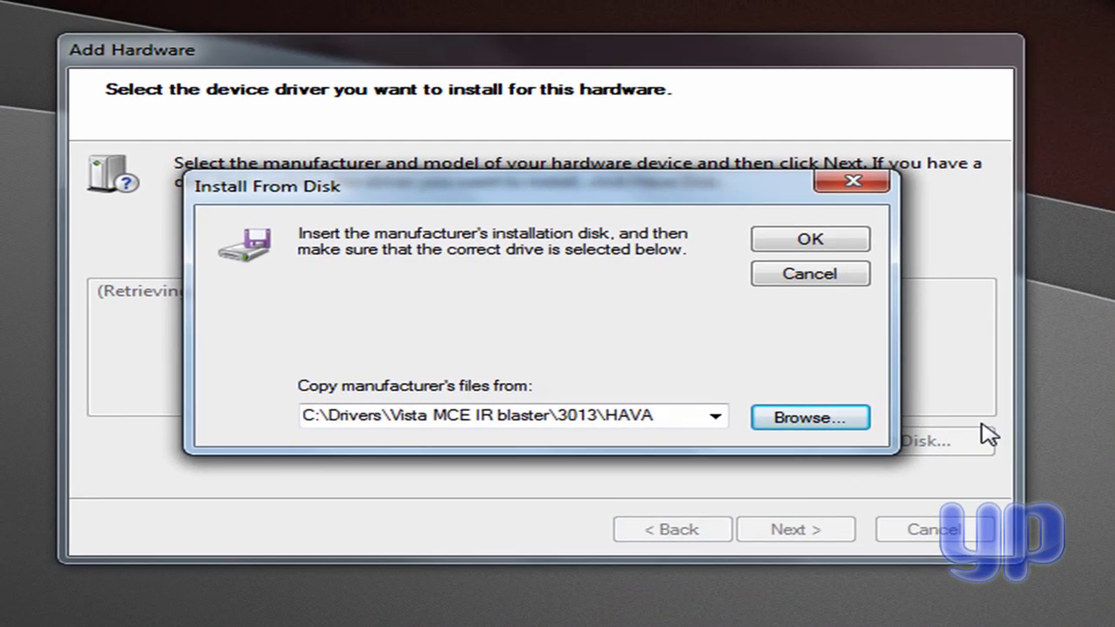
{"action": "left_click", "coordinate": [798, 235]}
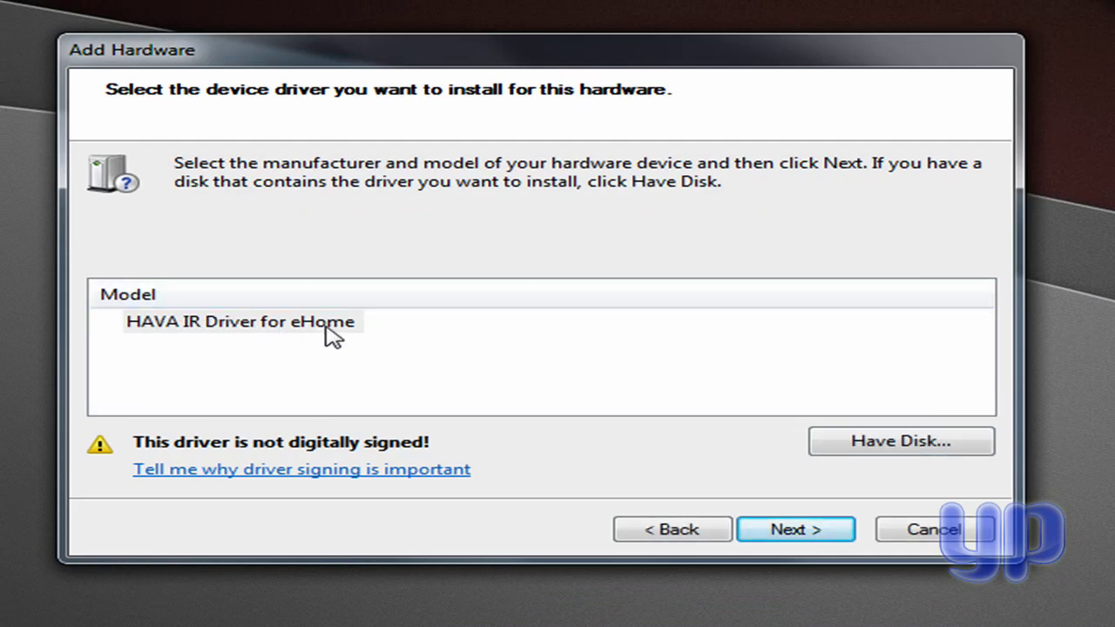
Step: Install the HAVA IR Driver for eHome and finish the Add Hardware wizard
{"action": "left_click", "coordinate": [795, 531]}
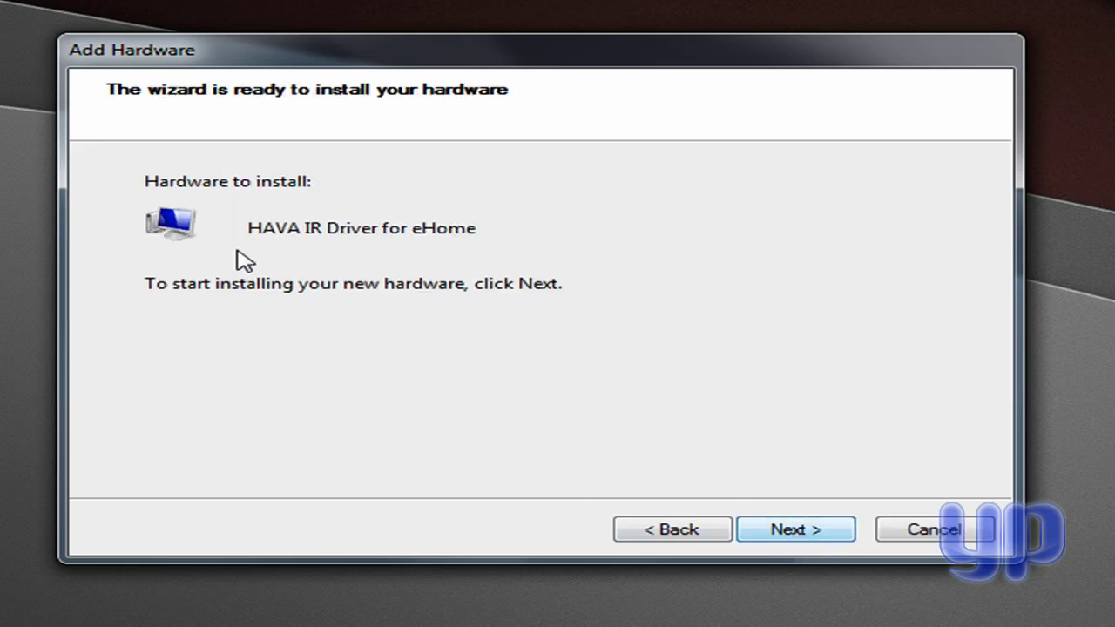
{"action": "left_click", "coordinate": [784, 536]}
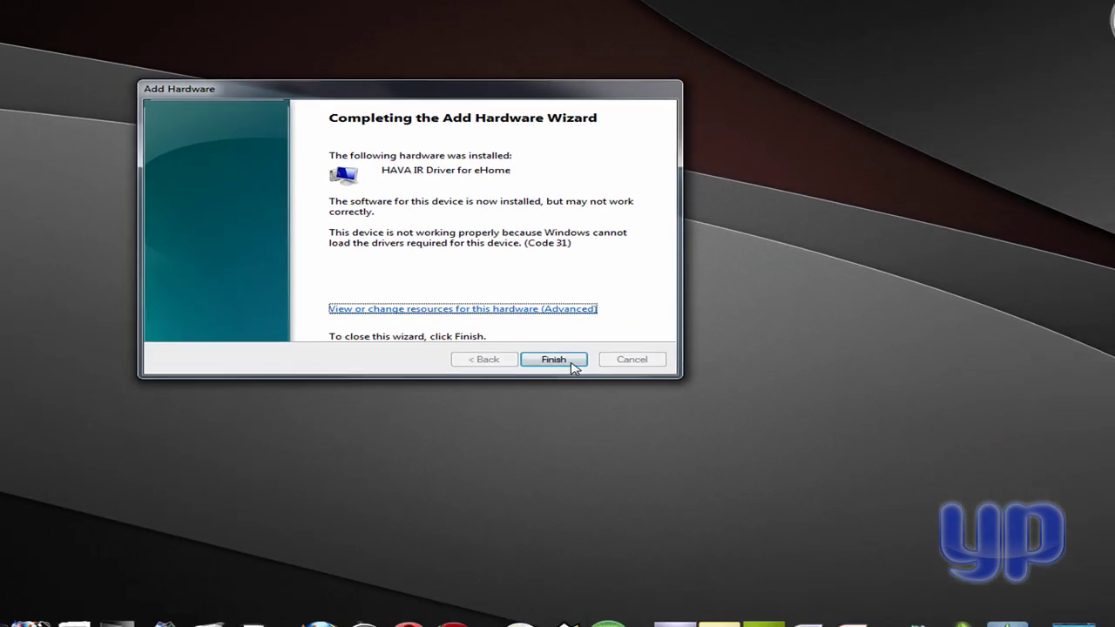
{"action": "left_click", "coordinate": [836, 534]}
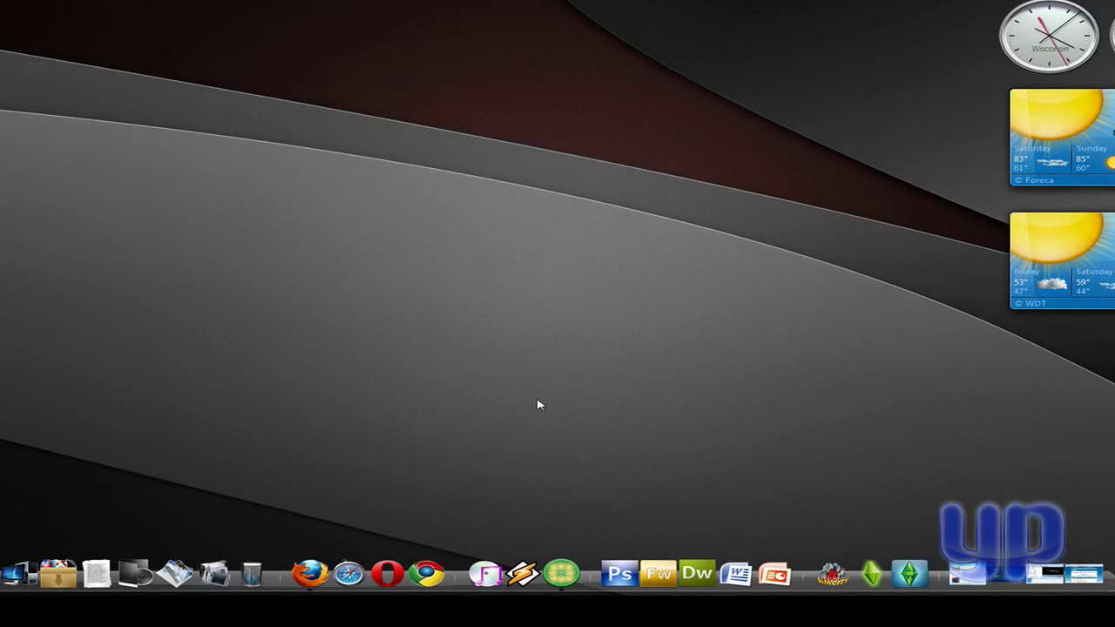
Step: Switch to Windows Media Center and open the settings under Tasks
{"action": "left_click", "coordinate": [1000, 576]}
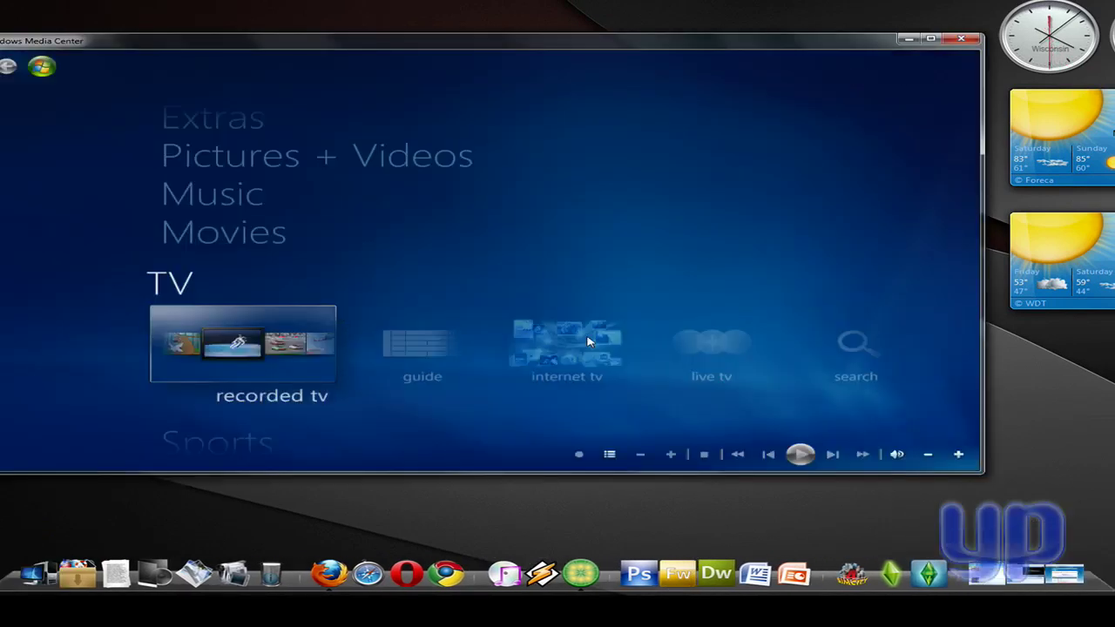
{"action": "scroll", "coordinate": [291, 344], "scroll_direction": "down", "scroll_amount": 3}
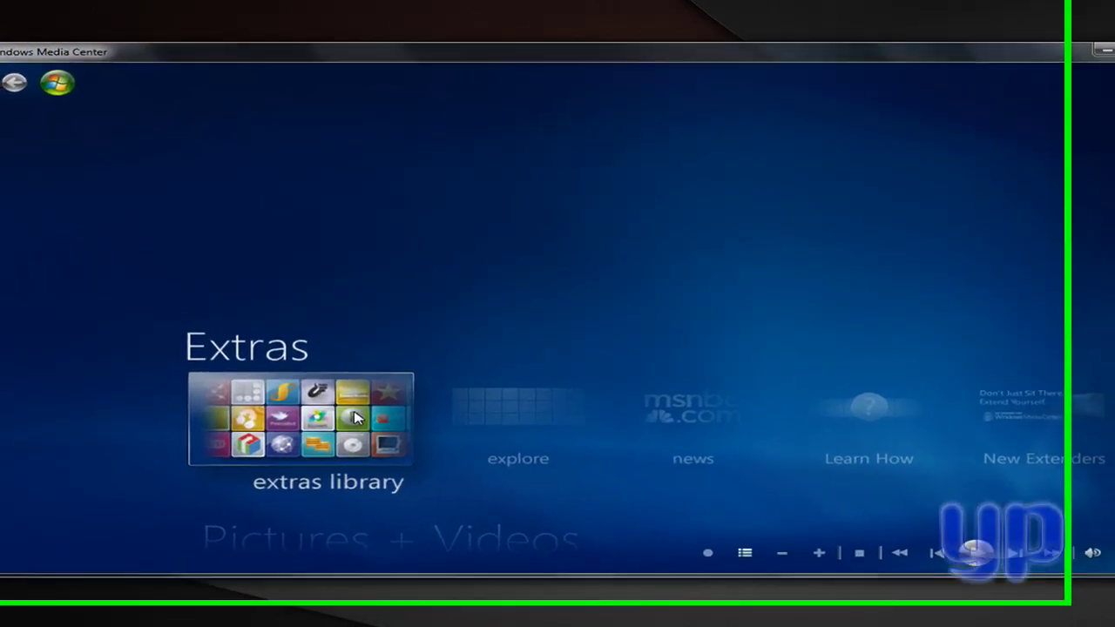
{"action": "scroll", "coordinate": [291, 346], "scroll_direction": "down", "scroll_amount": 1}
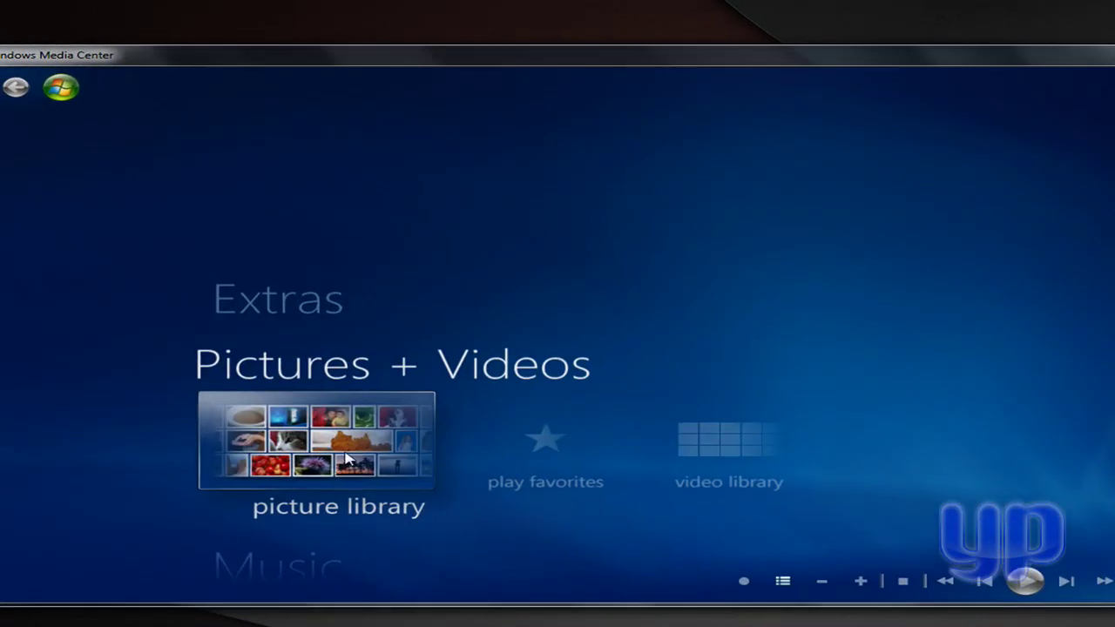
{"action": "scroll", "coordinate": [345, 459], "scroll_direction": "up", "scroll_amount": 3}
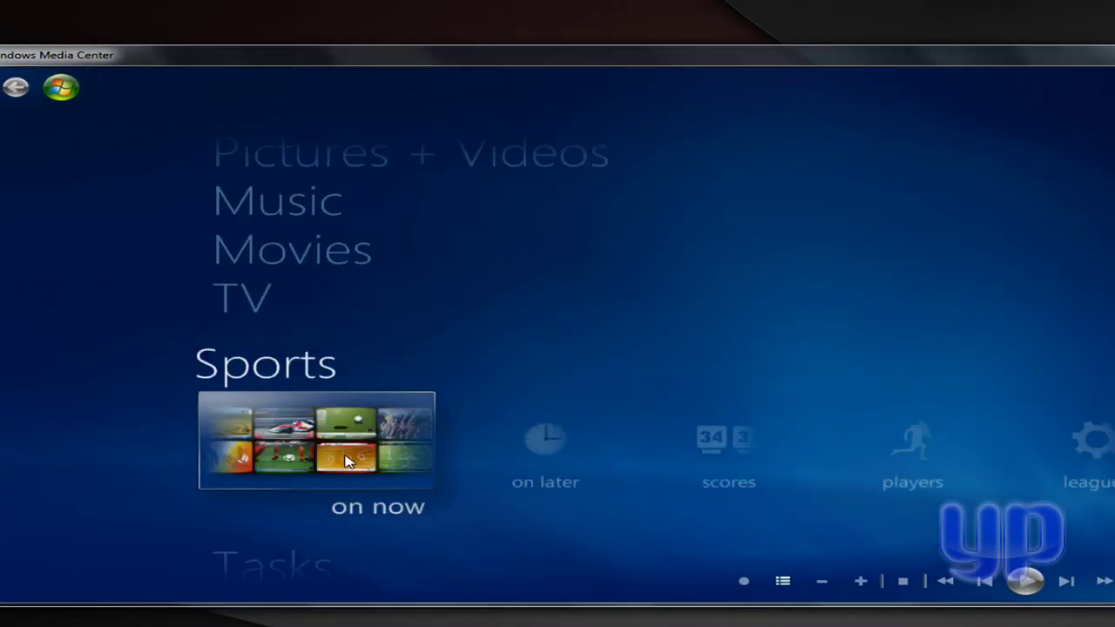
{"action": "left_click", "coordinate": [304, 559]}
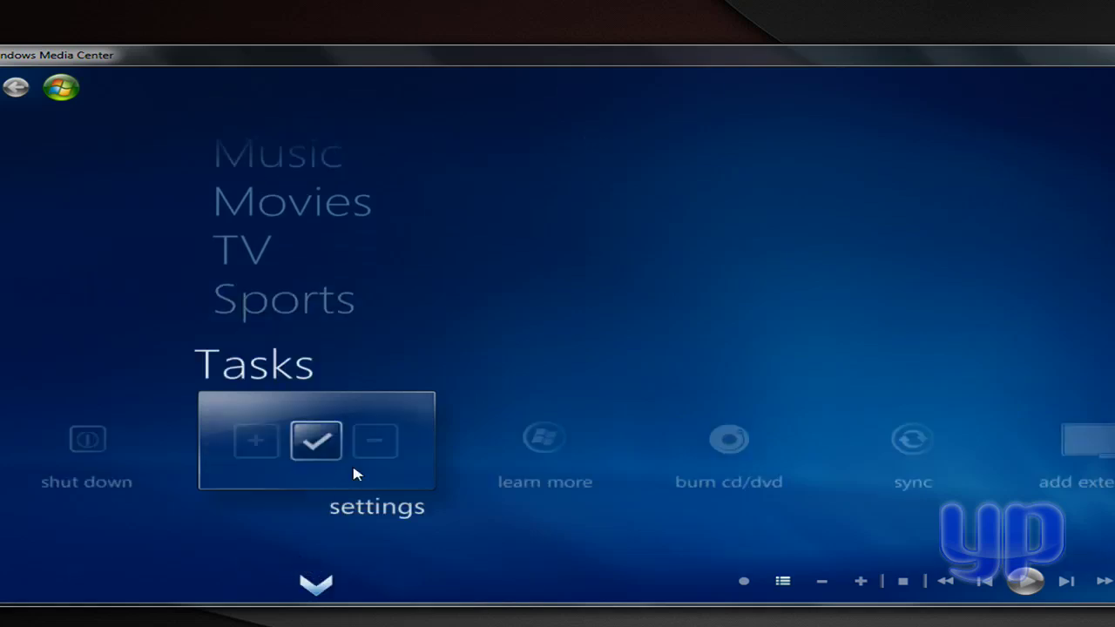
{"action": "left_click", "coordinate": [356, 441]}
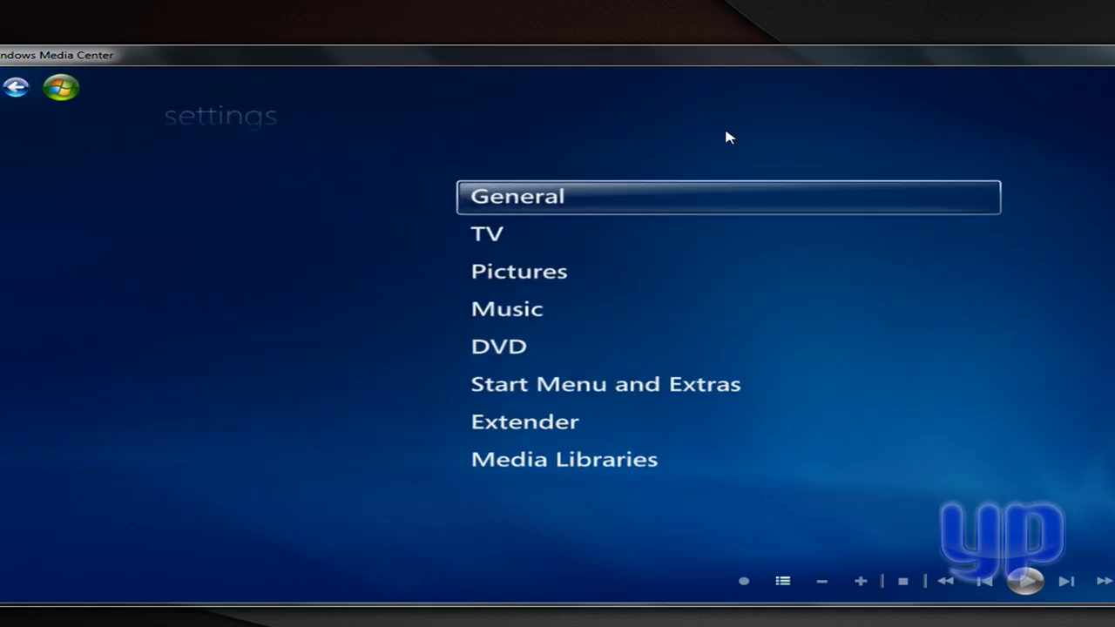
Step: Start Set Up TV Signal from the TV settings and agree to continue with the setup
{"action": "left_click", "coordinate": [492, 237]}
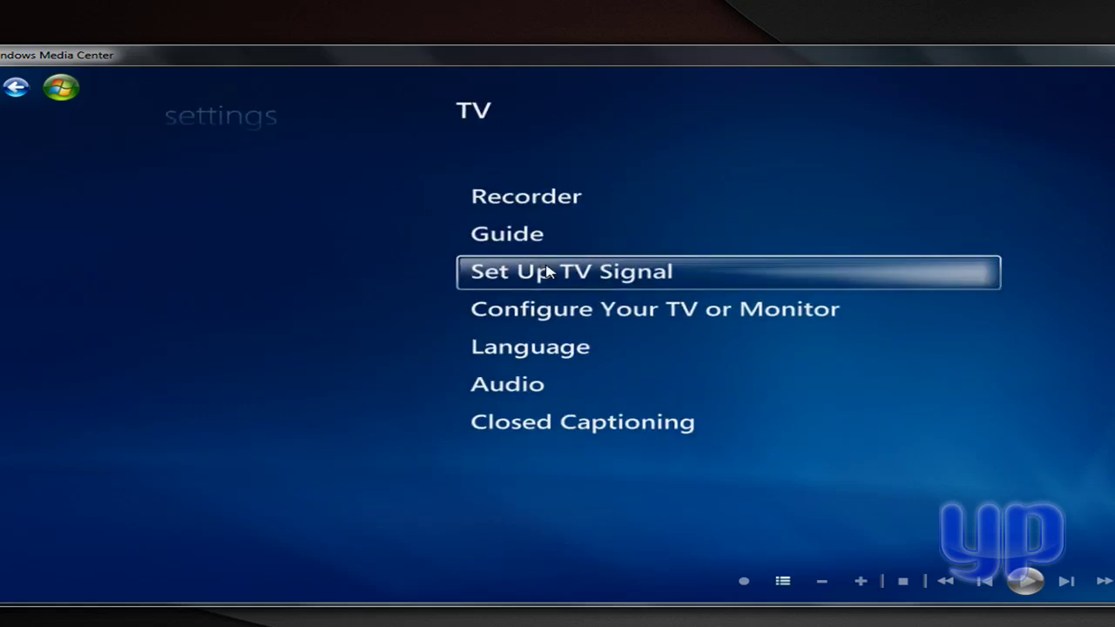
{"action": "left_click", "coordinate": [548, 271]}
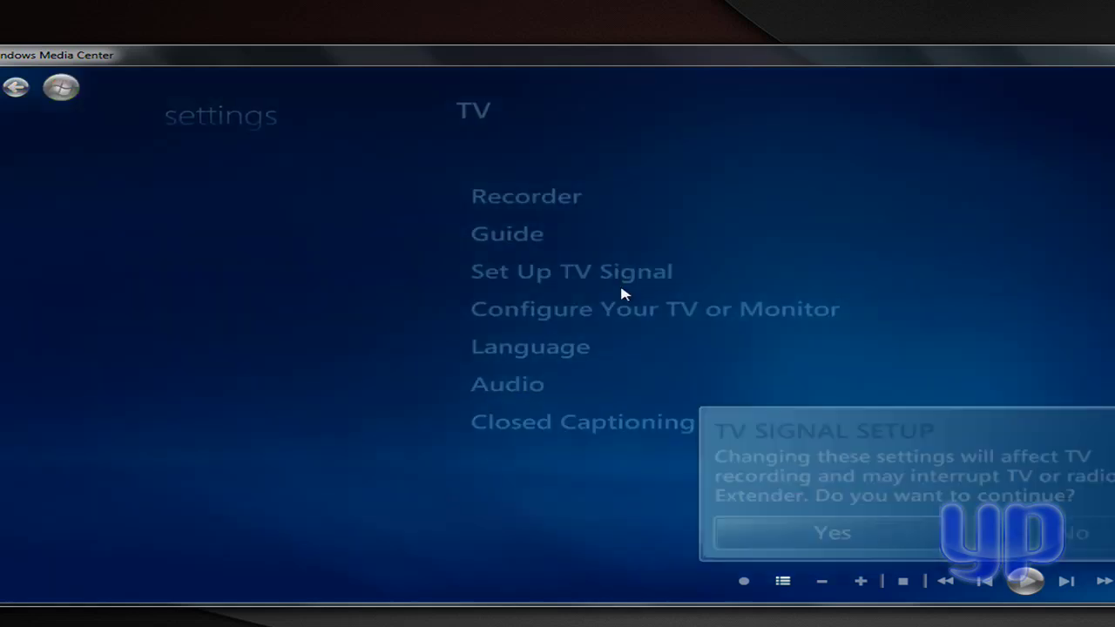
{"action": "left_click", "coordinate": [832, 534]}
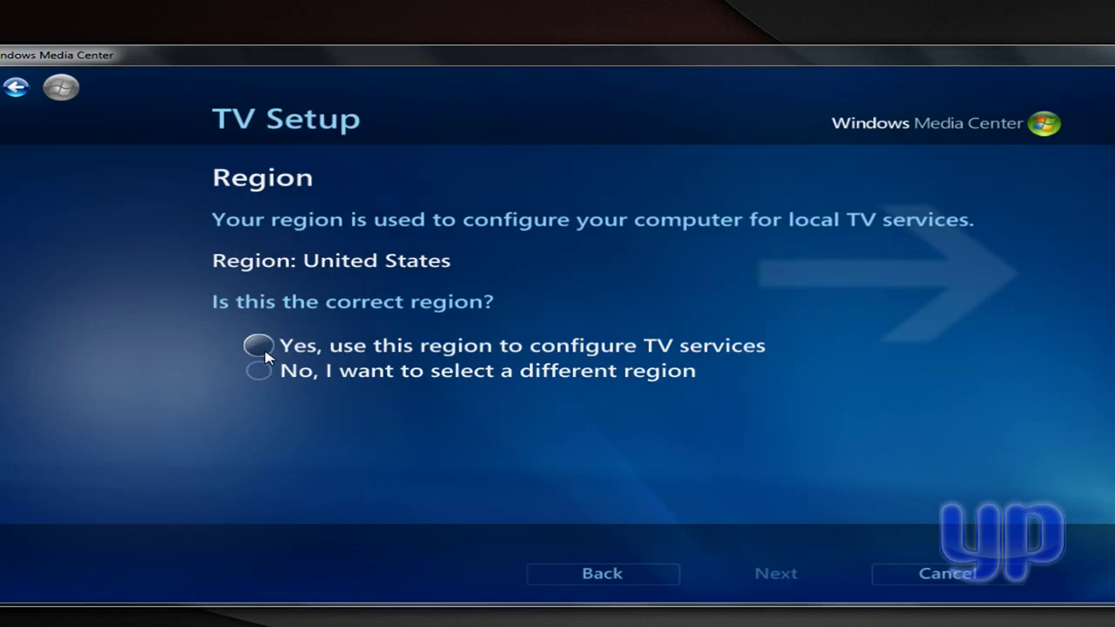
Step: Accept United States as the region for TV services and continue with the ZIP code already filled in
{"action": "left_click", "coordinate": [267, 346]}
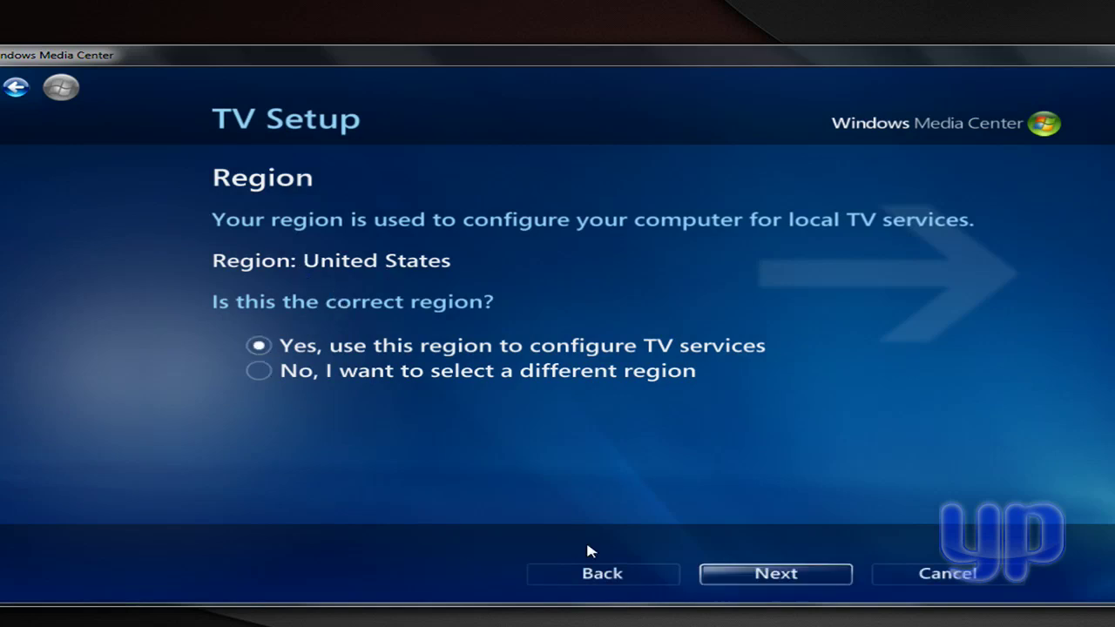
{"action": "left_click", "coordinate": [778, 575]}
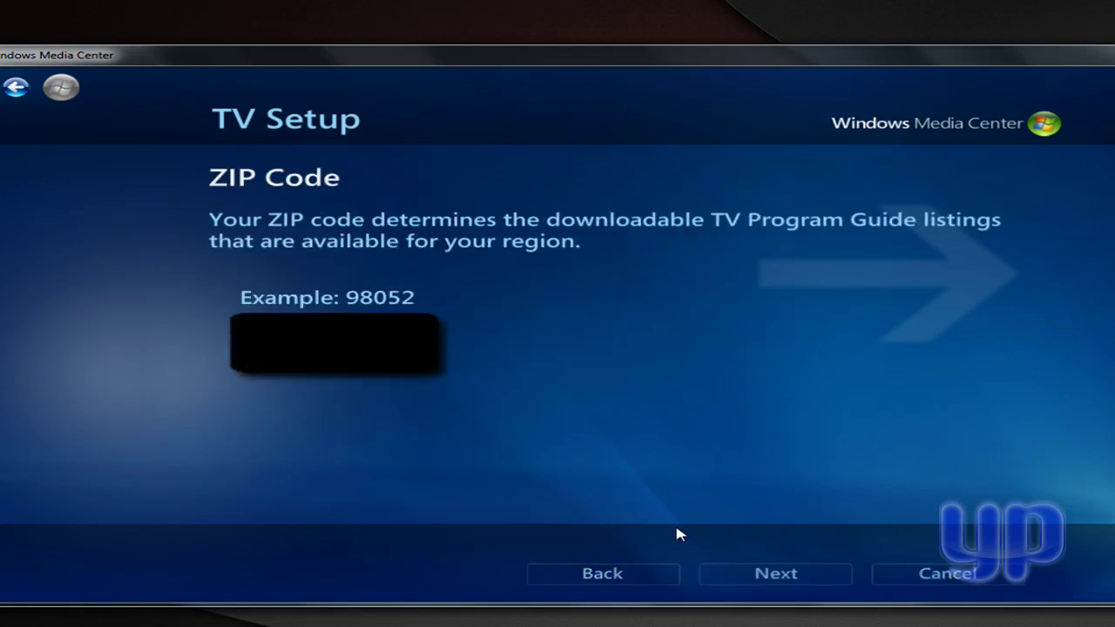
{"action": "left_click", "coordinate": [764, 573]}
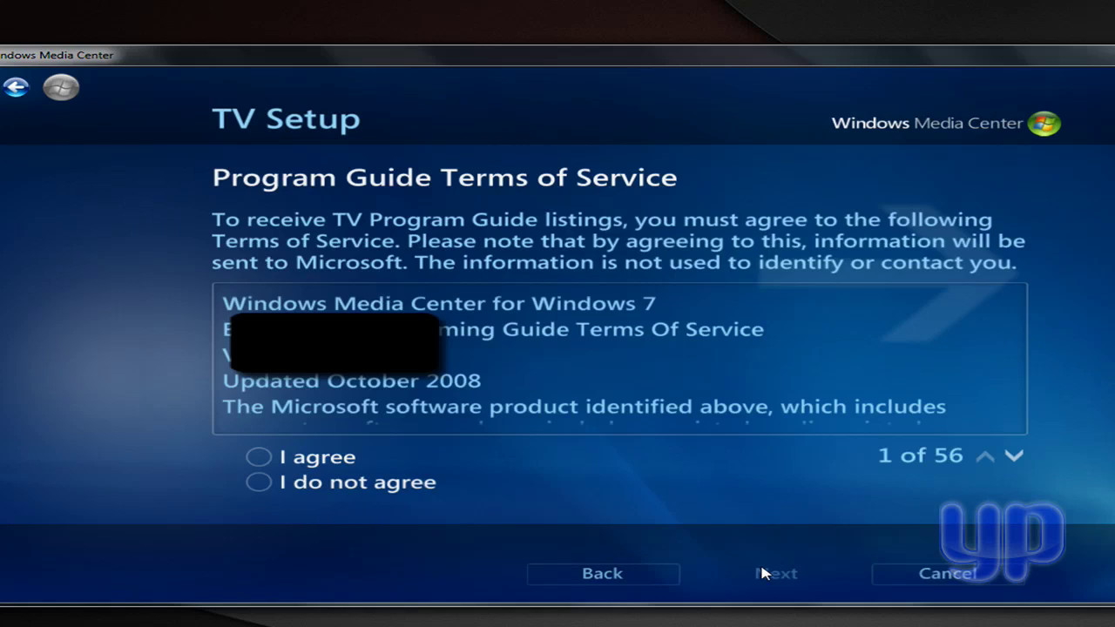
Step: Agree to the Program Guide Terms of Service and configure TV with the detected set-top box results
{"action": "left_click", "coordinate": [257, 457]}
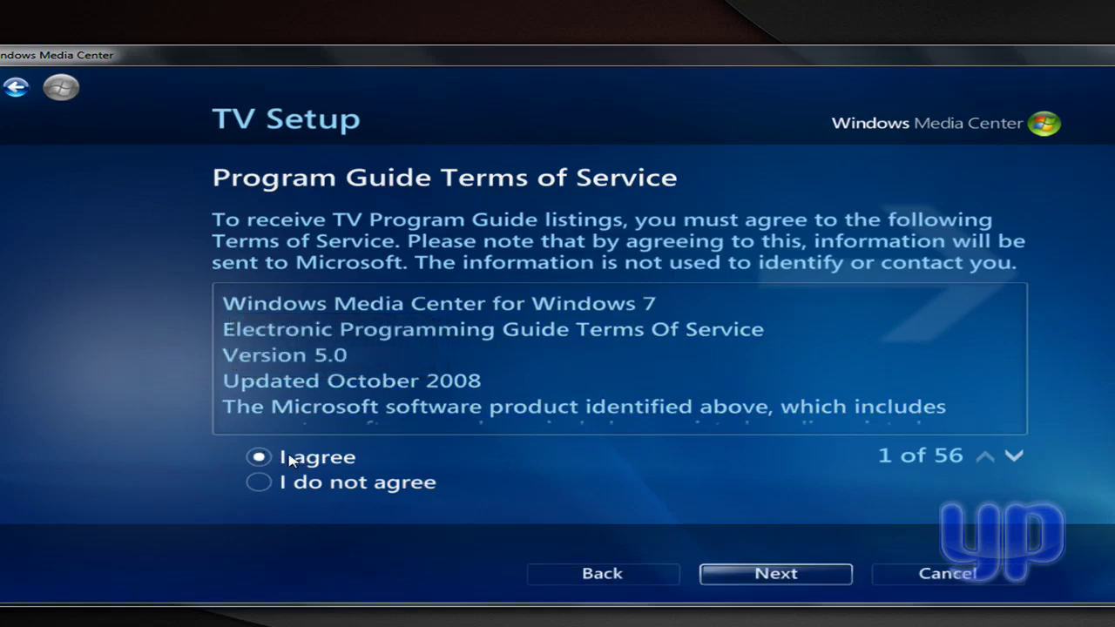
{"action": "left_click", "coordinate": [793, 579]}
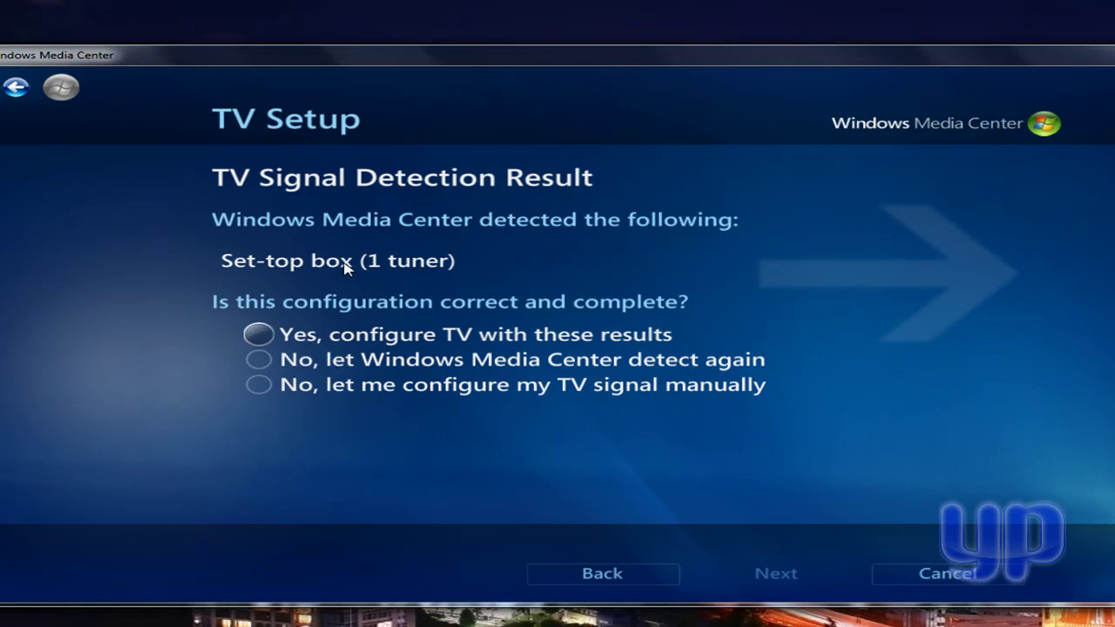
{"action": "left_click", "coordinate": [258, 334]}
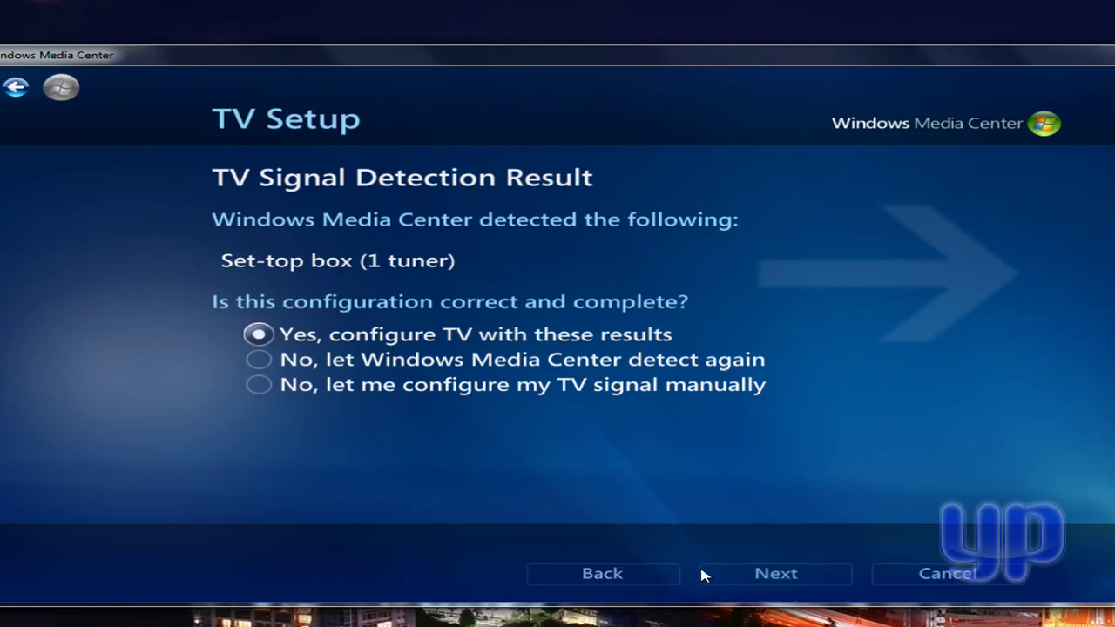
{"action": "left_click", "coordinate": [740, 579]}
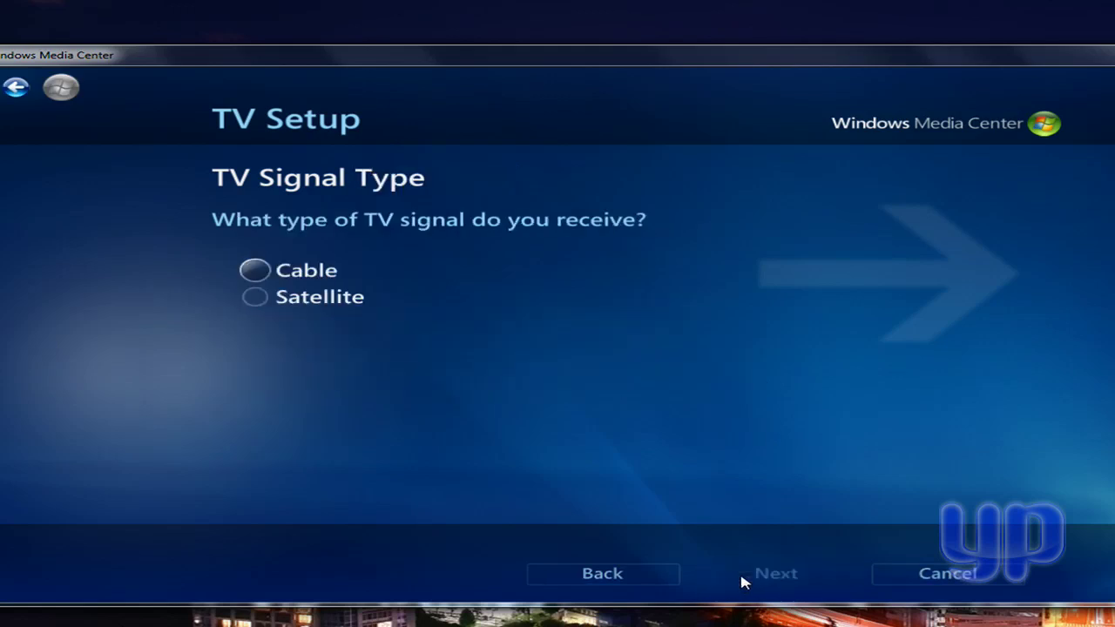
Step: Choose Satellite as the TV signal type and continue with S-Video 1 as the working TV signal
{"action": "left_click", "coordinate": [258, 305]}
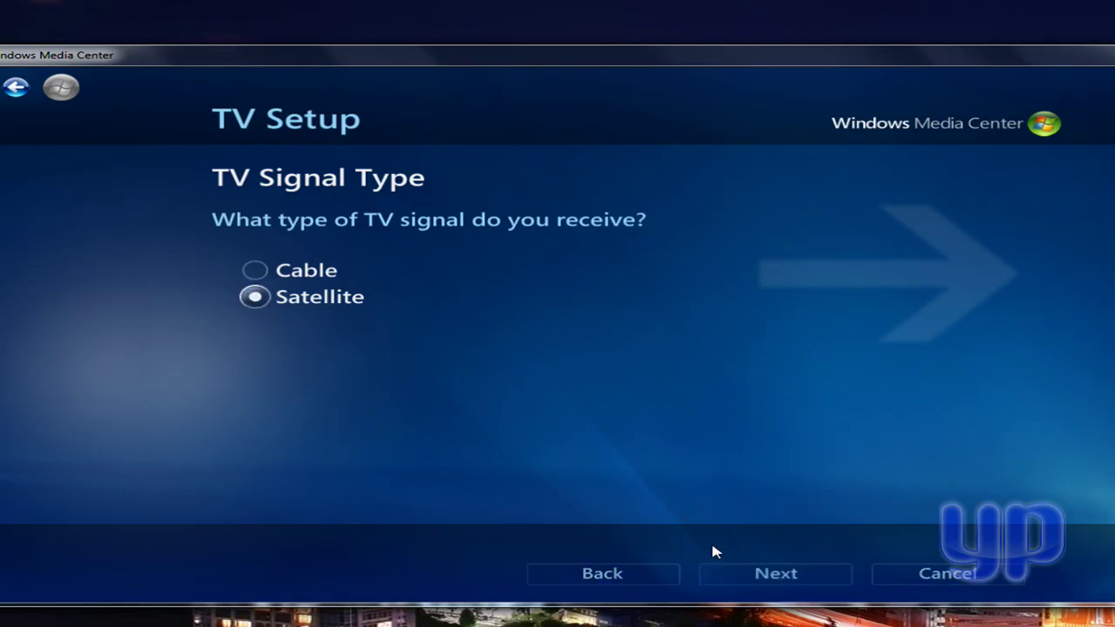
{"action": "left_click", "coordinate": [794, 575]}
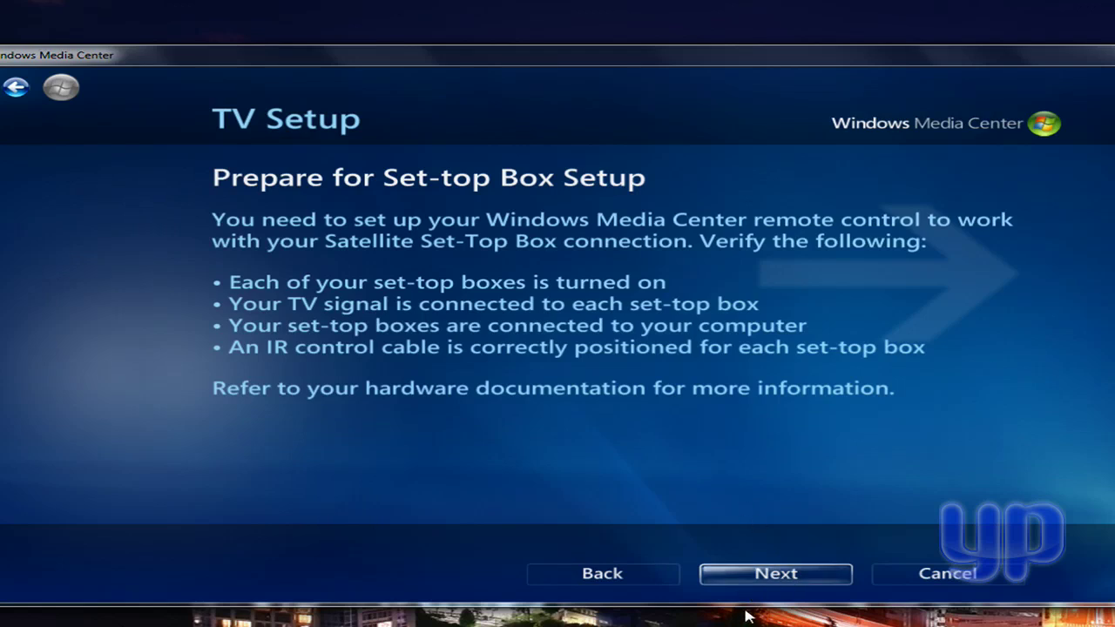
{"action": "left_click", "coordinate": [747, 575]}
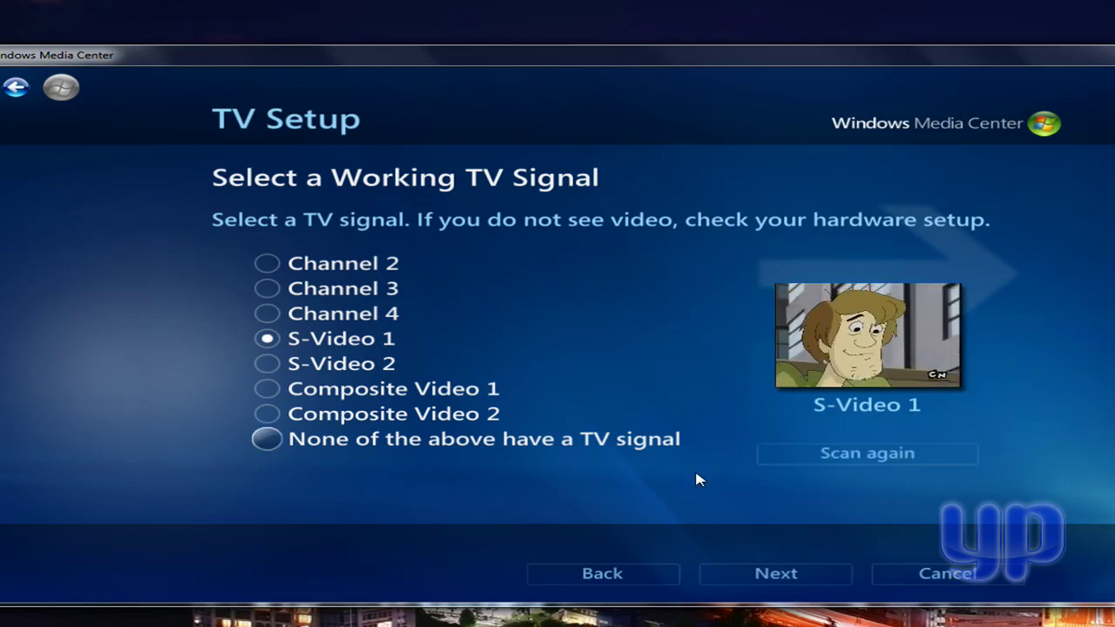
{"action": "left_click", "coordinate": [754, 581]}
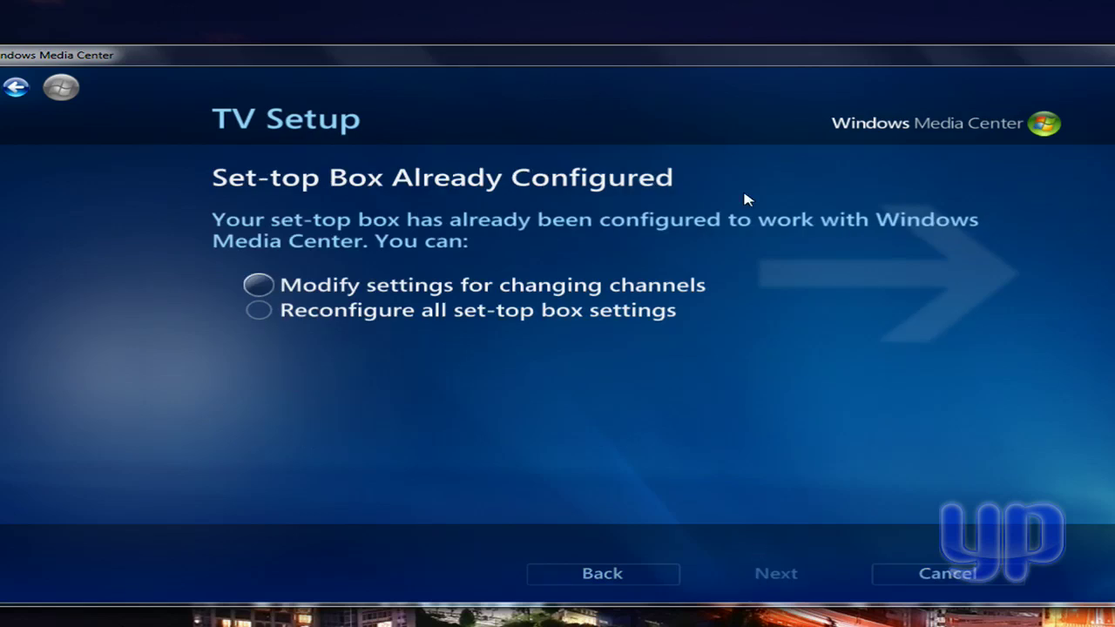
Step: Choose to reconfigure all set-top box settings and to select the set-top box from a list
{"action": "key", "text": "Down"}
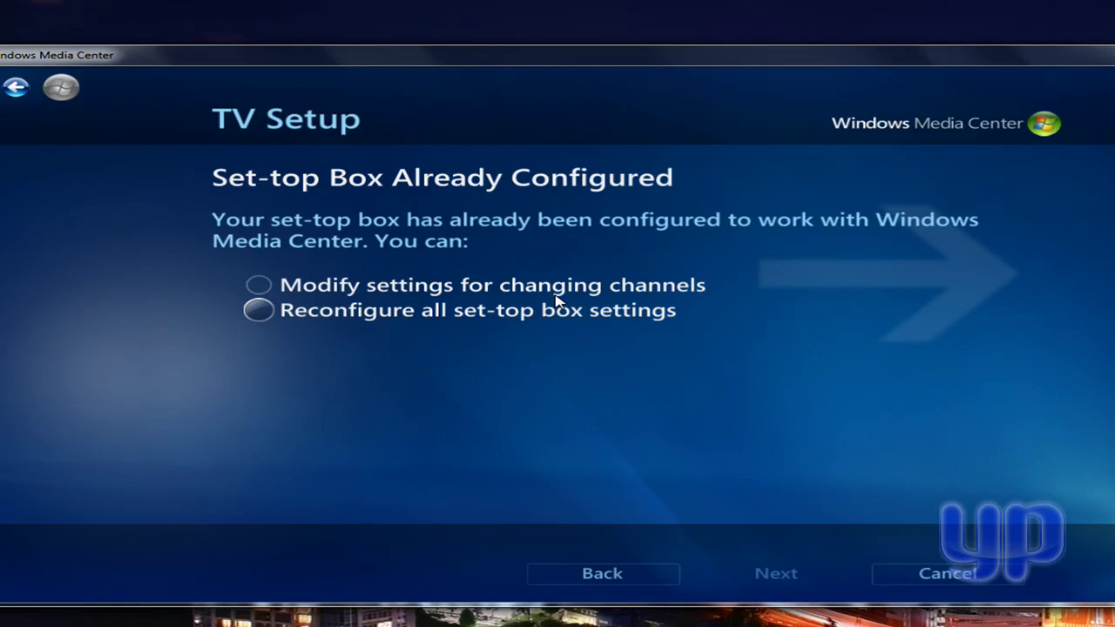
{"action": "left_click", "coordinate": [264, 287]}
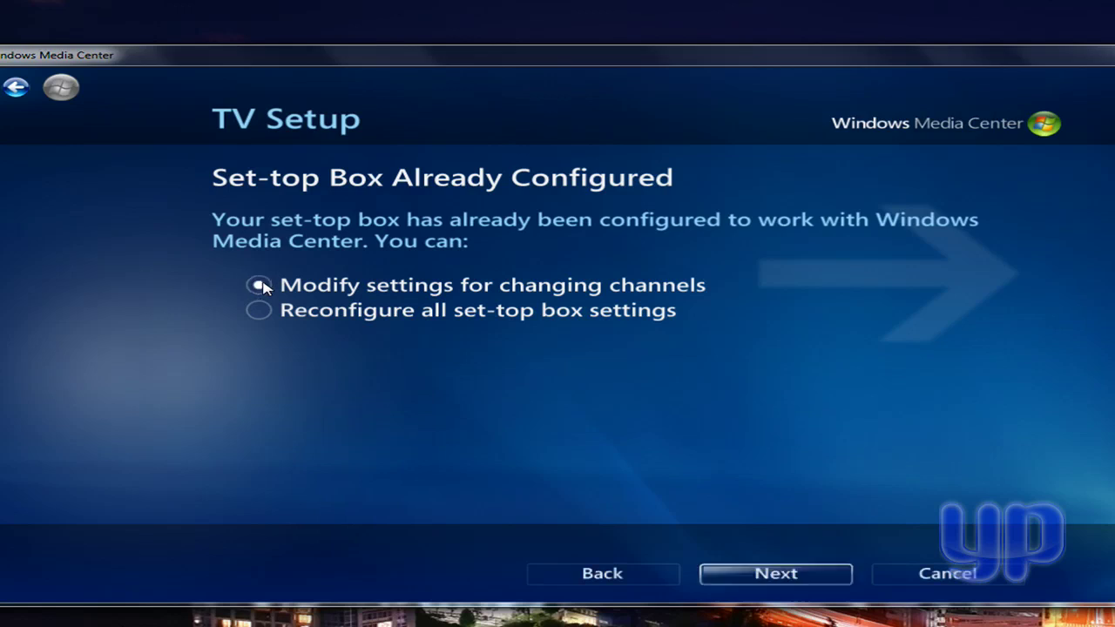
{"action": "left_click", "coordinate": [260, 312]}
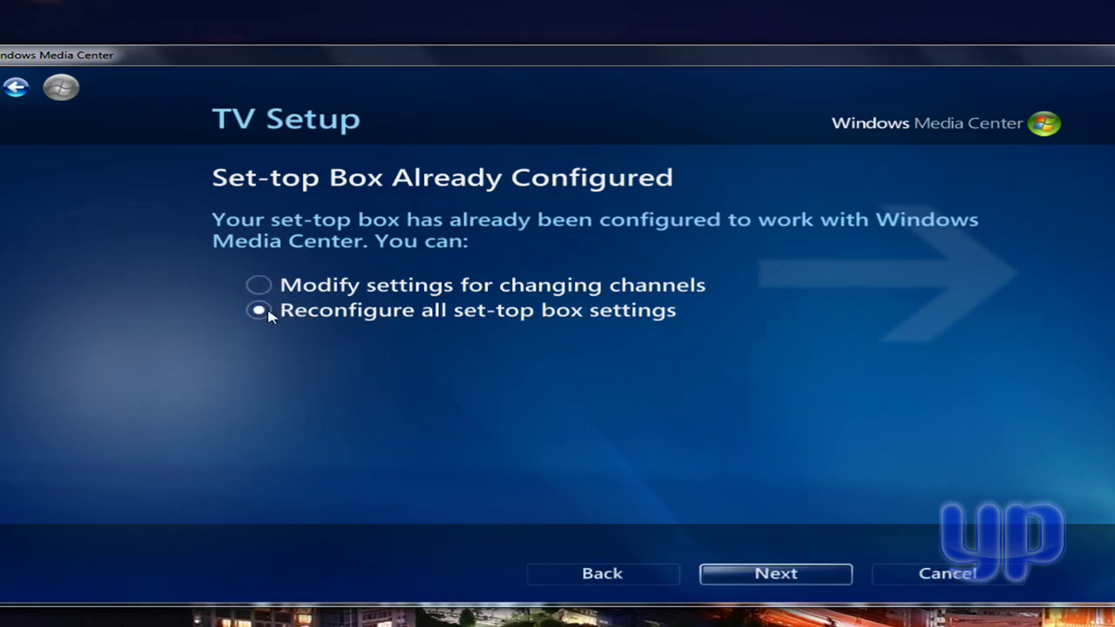
{"action": "left_click", "coordinate": [771, 574]}
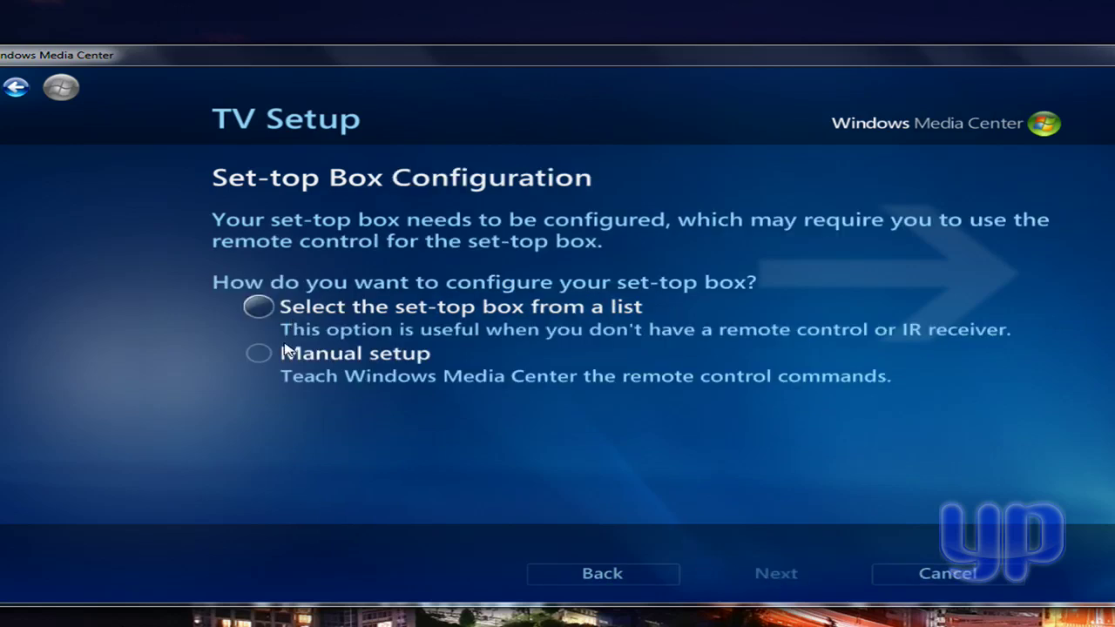
{"action": "left_click", "coordinate": [265, 313]}
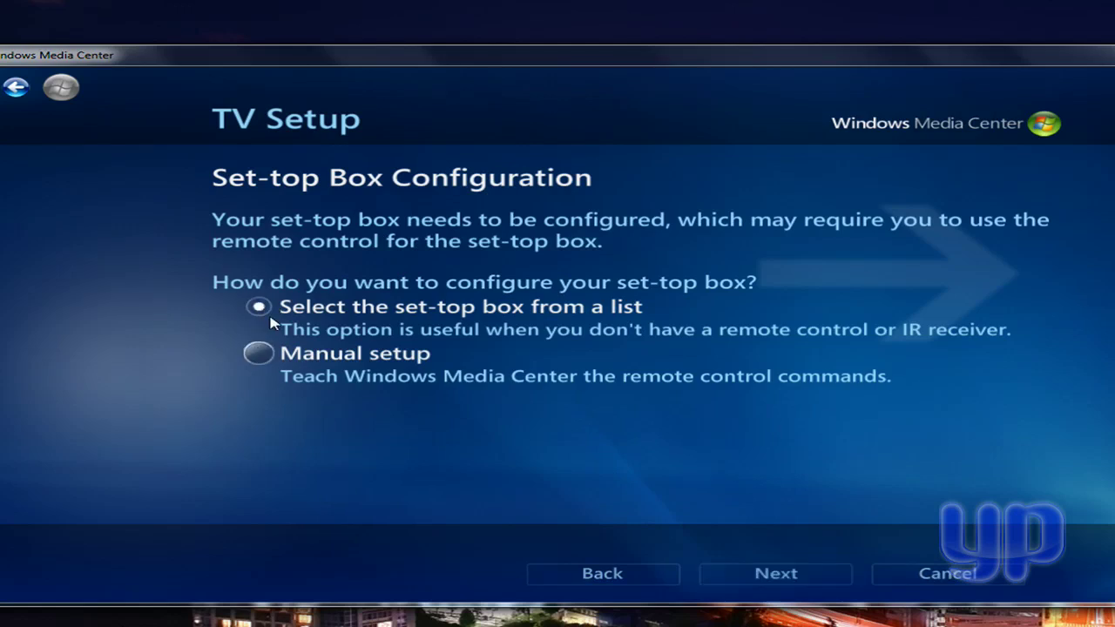
{"action": "left_click", "coordinate": [778, 572]}
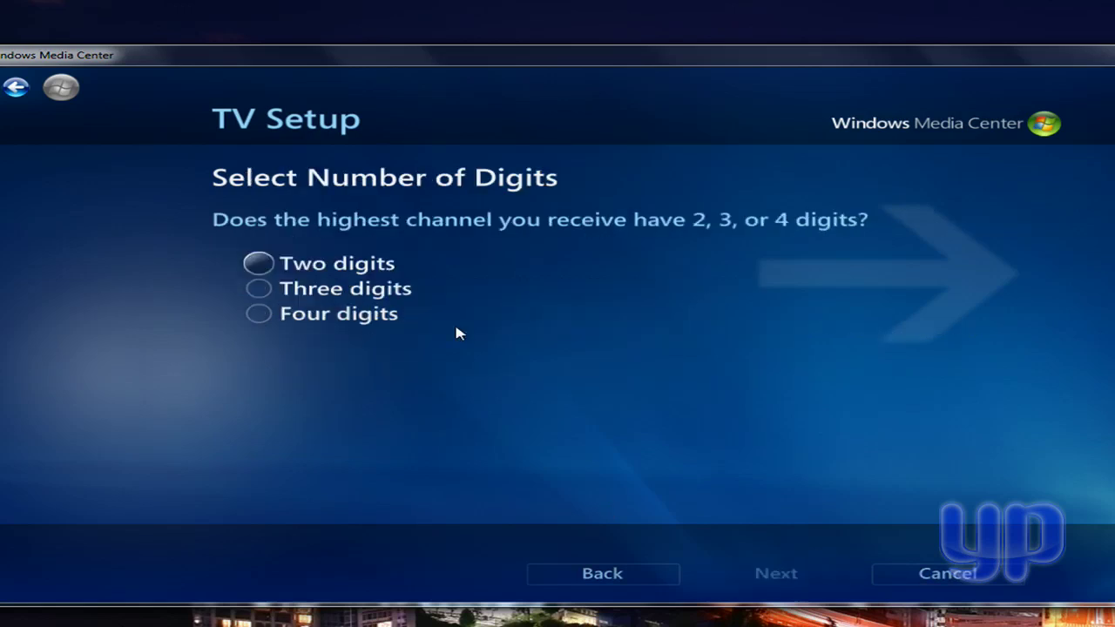
Step: Specify three digits for the highest channel and entering the channel number and waiting as the way to change channels
{"action": "left_click", "coordinate": [261, 290]}
{"action": "left_click", "coordinate": [257, 310]}
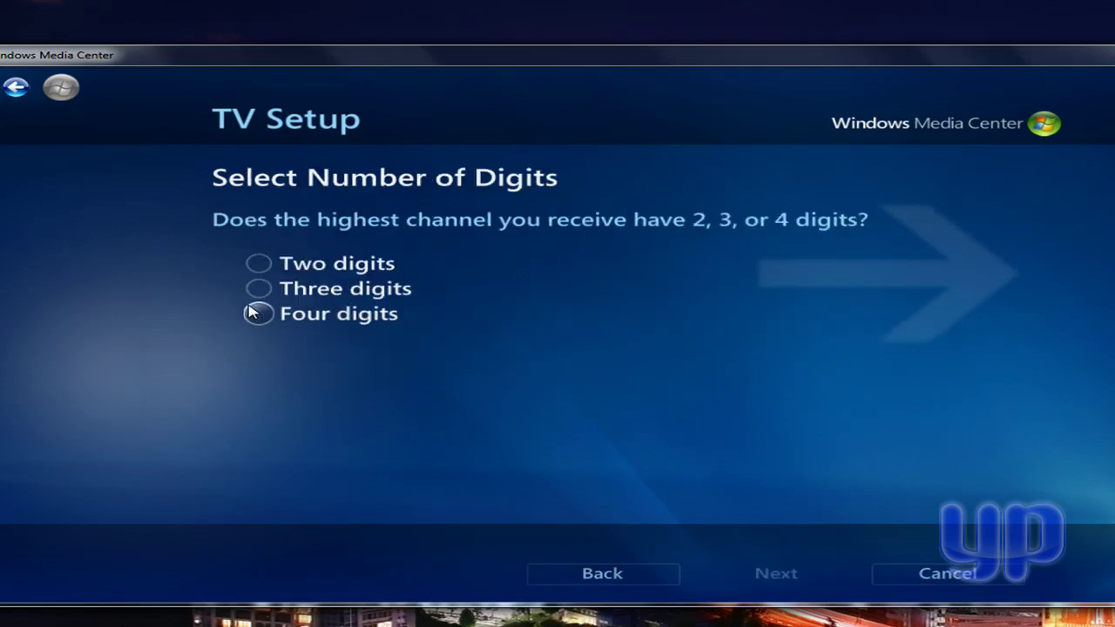
{"action": "left_click", "coordinate": [760, 571]}
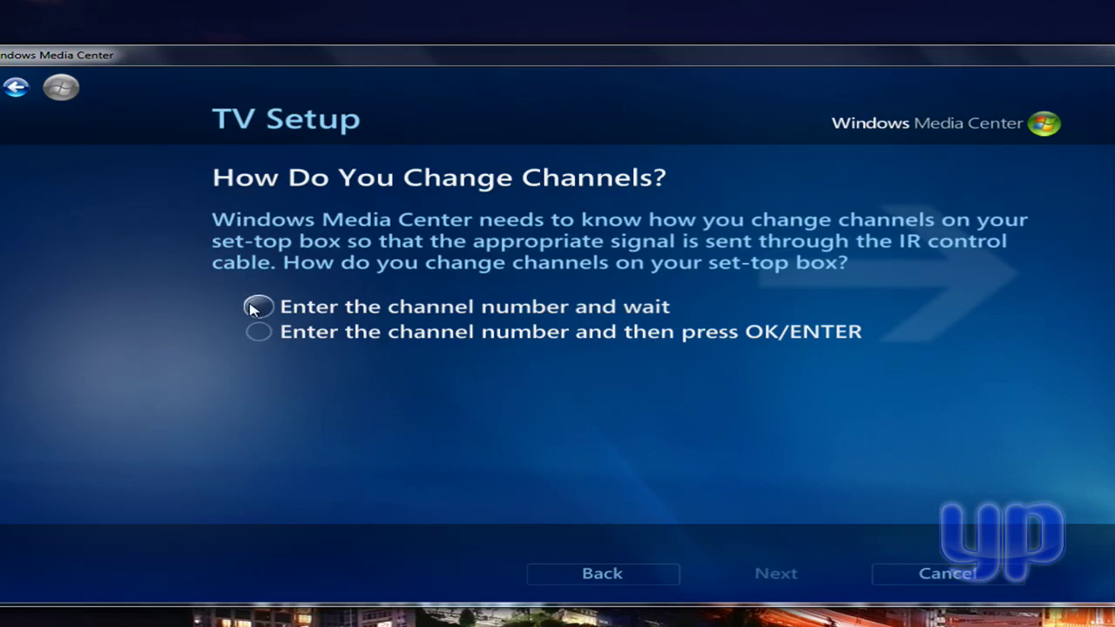
{"action": "left_click", "coordinate": [260, 308]}
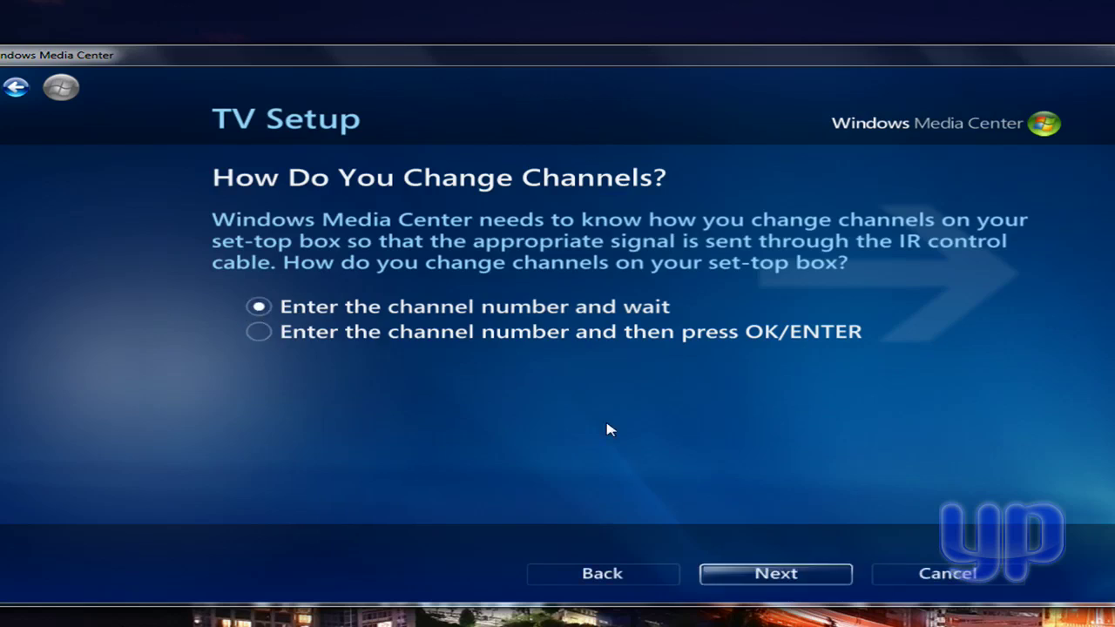
{"action": "left_click", "coordinate": [808, 579]}
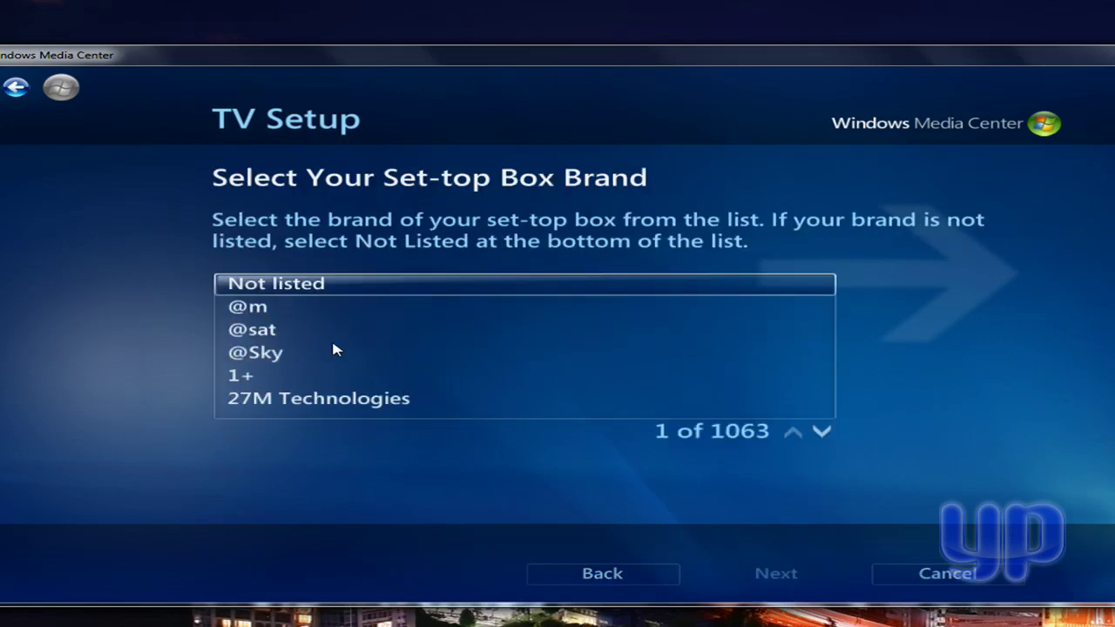
Step: Find Echostar in the set-top box brand list, select it and continue to the remote control codes
{"action": "scroll", "coordinate": [331, 351], "scroll_direction": "up", "scroll_amount": 1}
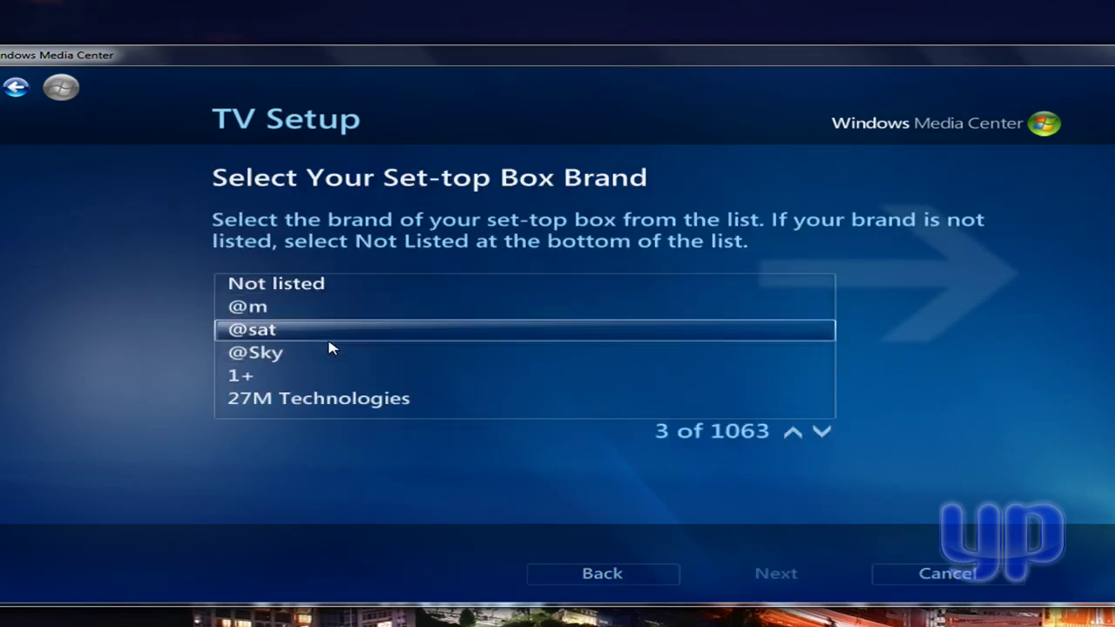
{"action": "scroll", "coordinate": [331, 350], "scroll_direction": "down", "scroll_amount": 8}
{"action": "scroll", "coordinate": [331, 349], "scroll_direction": "down", "scroll_amount": 18}
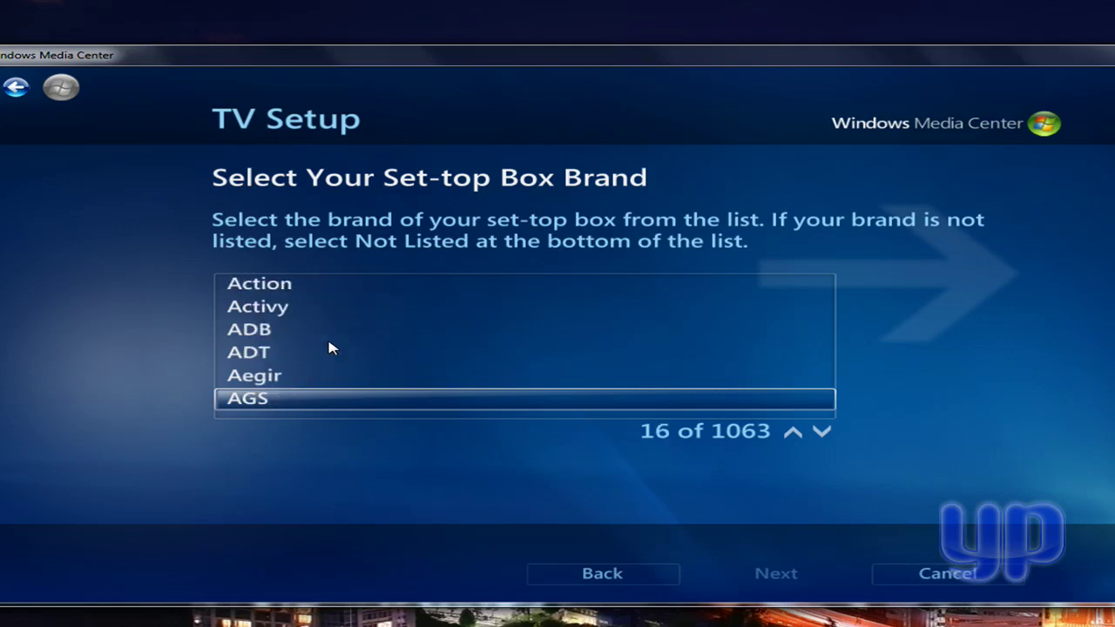
{"action": "scroll", "coordinate": [331, 348], "scroll_direction": "down", "scroll_amount": 20}
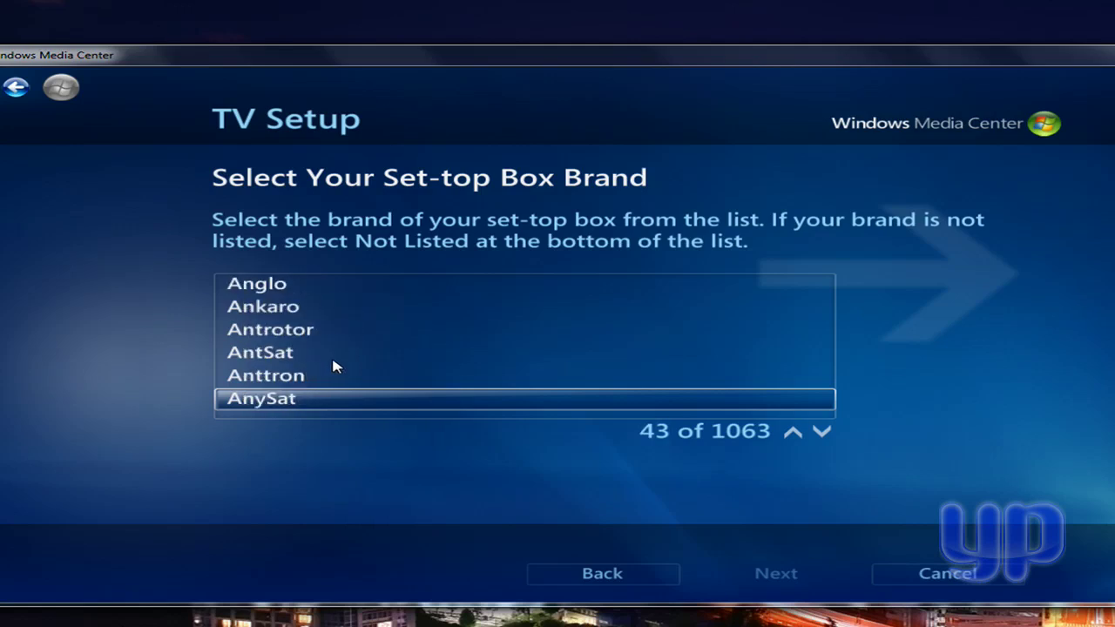
{"action": "scroll", "coordinate": [333, 367], "scroll_direction": "down", "scroll_amount": 20}
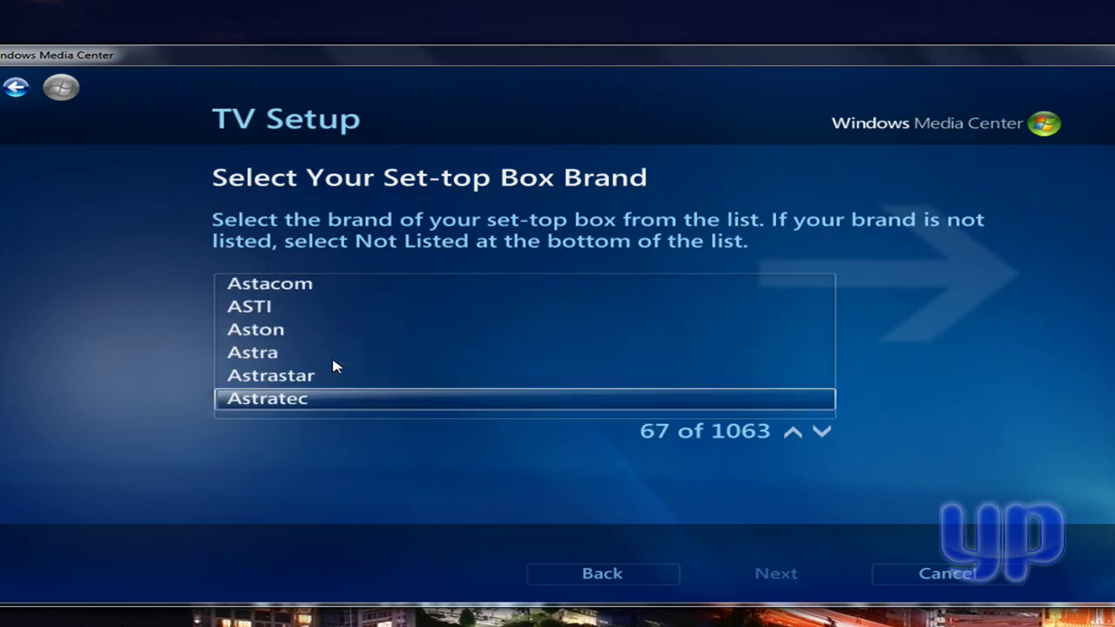
{"action": "scroll", "coordinate": [336, 367], "scroll_direction": "down", "scroll_amount": 20}
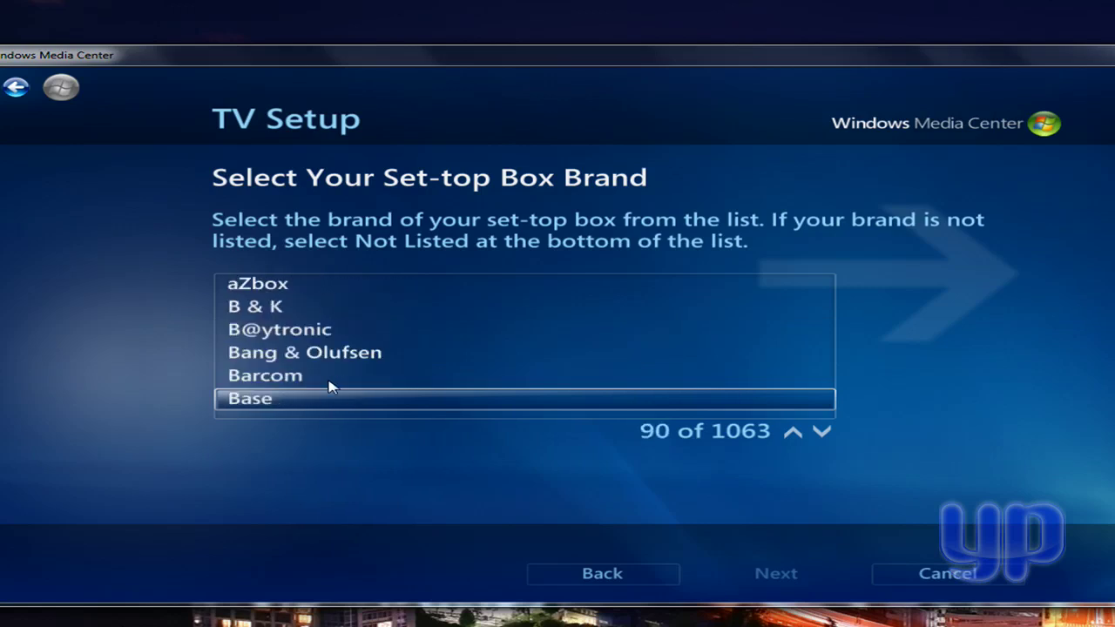
{"action": "scroll", "coordinate": [328, 383], "scroll_direction": "down", "scroll_amount": 11}
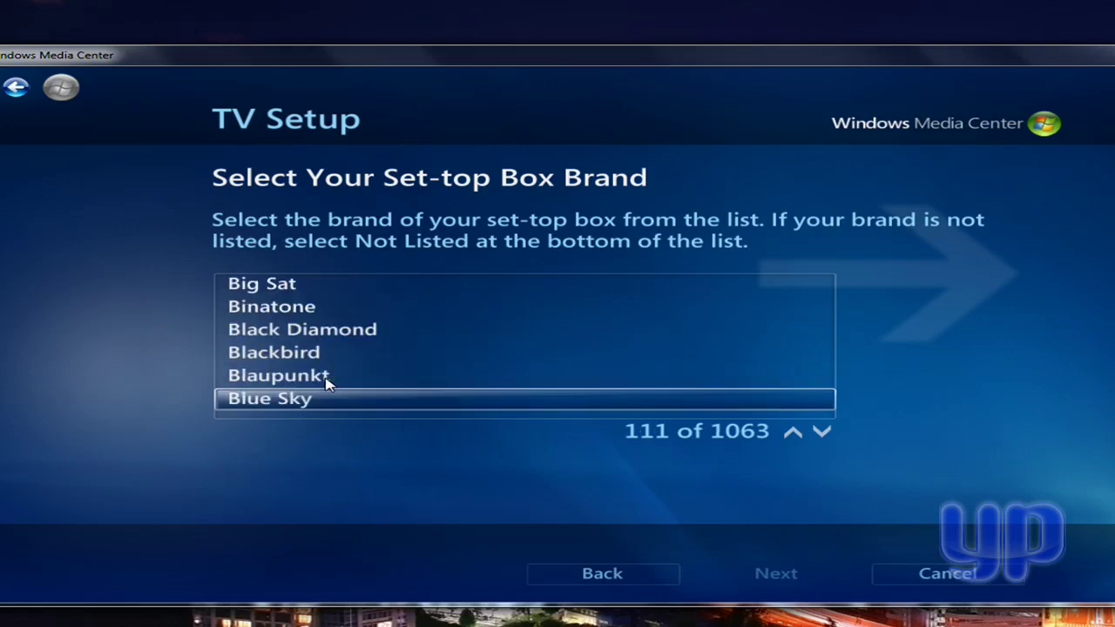
{"action": "left_click", "coordinate": [820, 432]}
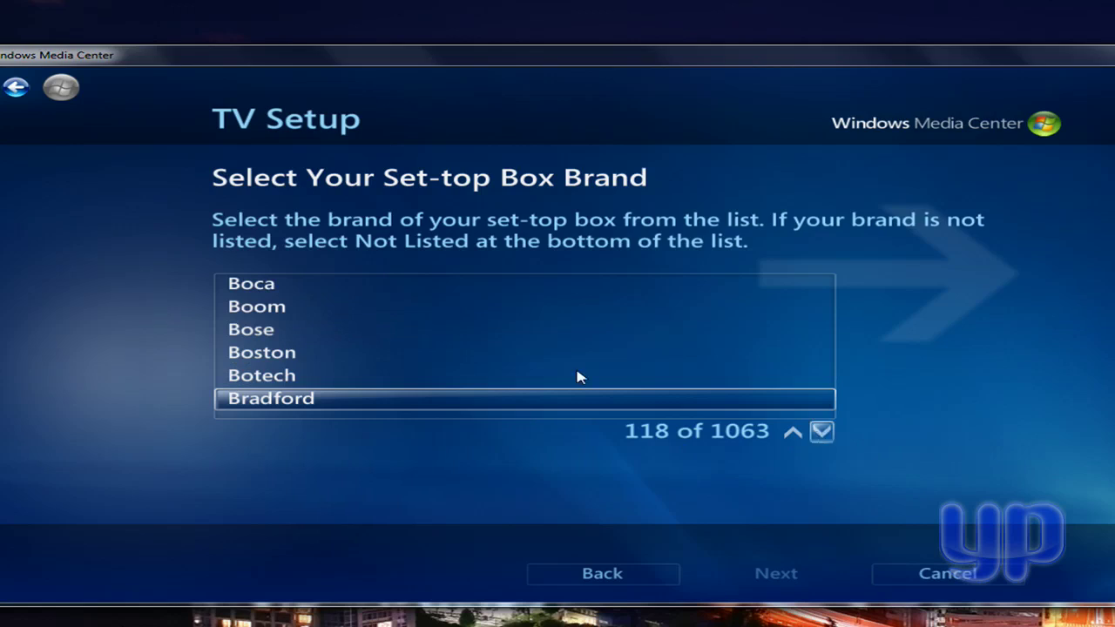
{"action": "scroll", "coordinate": [518, 353], "scroll_direction": "down", "scroll_amount": 15}
{"action": "scroll", "coordinate": [518, 354], "scroll_direction": "down", "scroll_amount": 20}
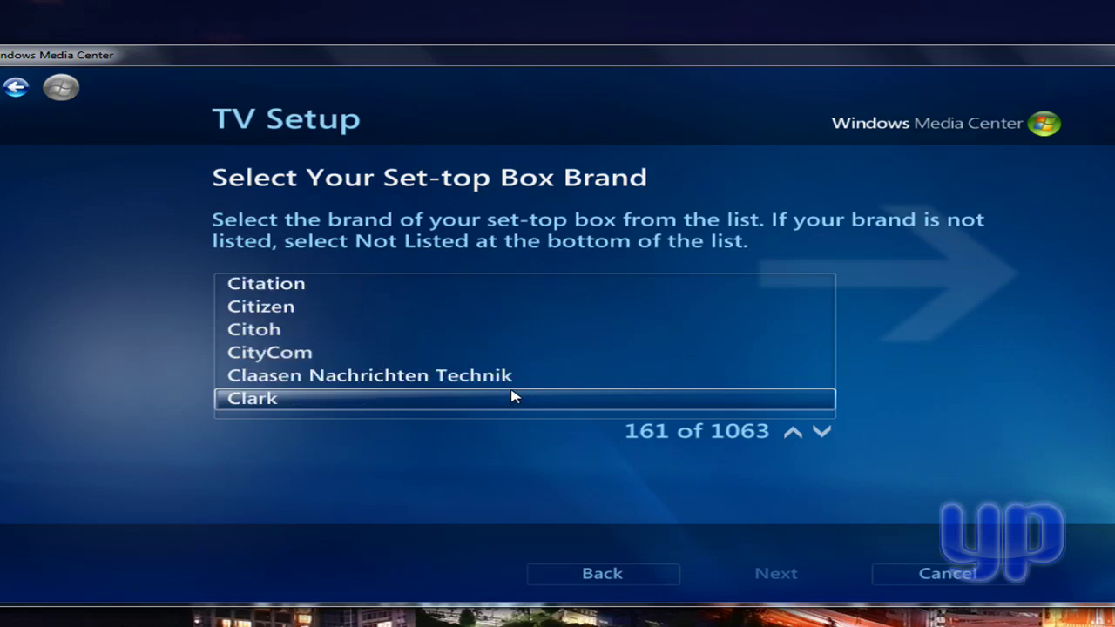
{"action": "scroll", "coordinate": [514, 396], "scroll_direction": "down", "scroll_amount": 15}
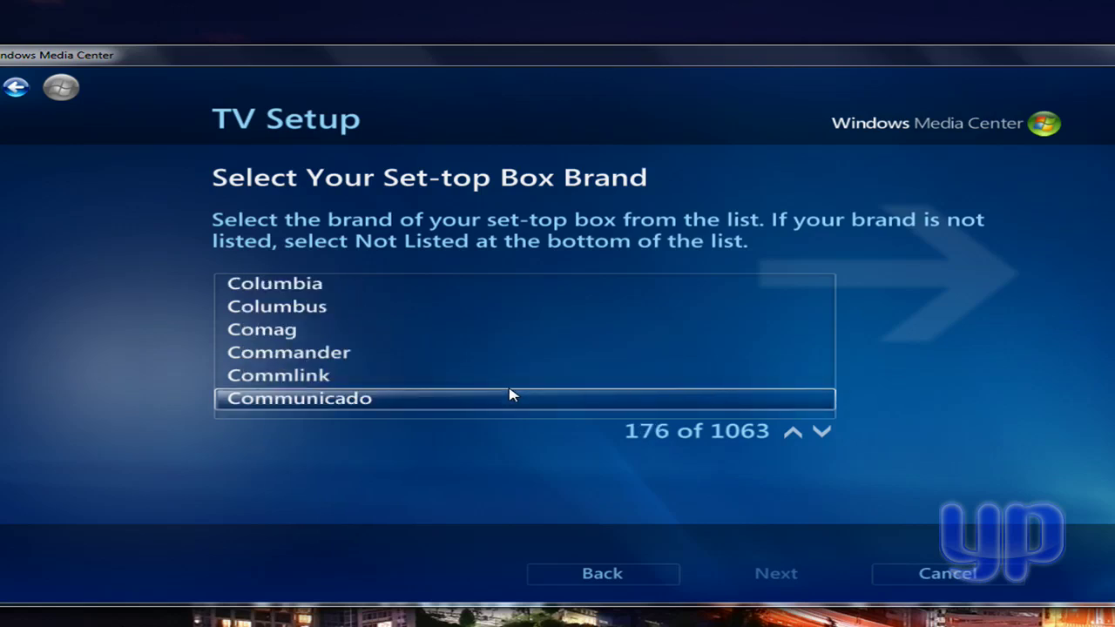
{"action": "scroll", "coordinate": [510, 396], "scroll_direction": "down", "scroll_amount": 20}
{"action": "left_click", "coordinate": [290, 292]}
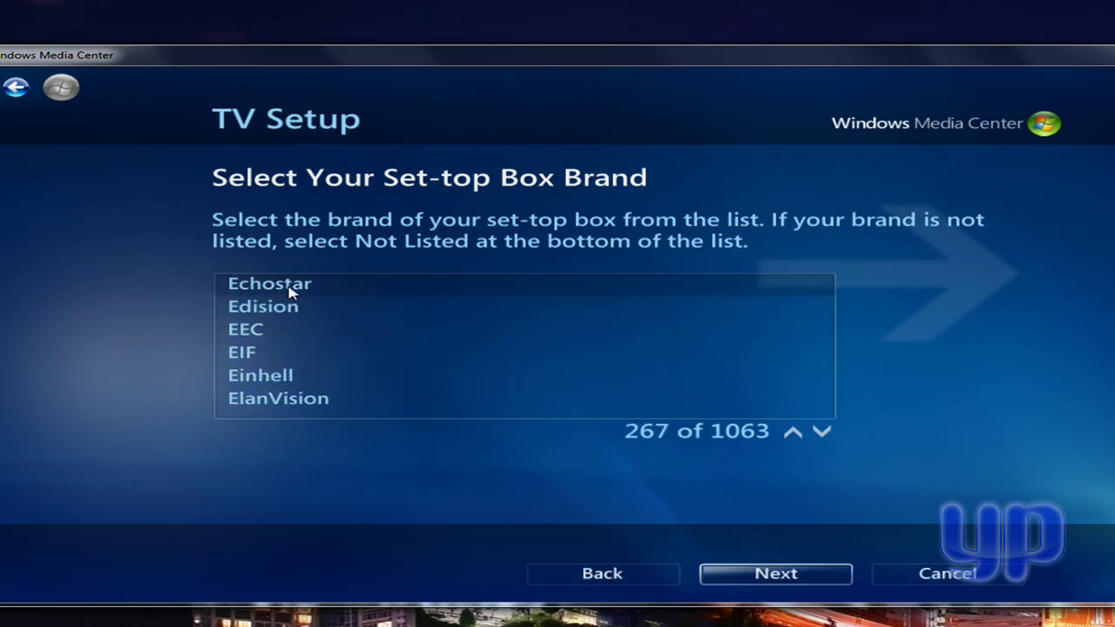
{"action": "left_click", "coordinate": [803, 579]}
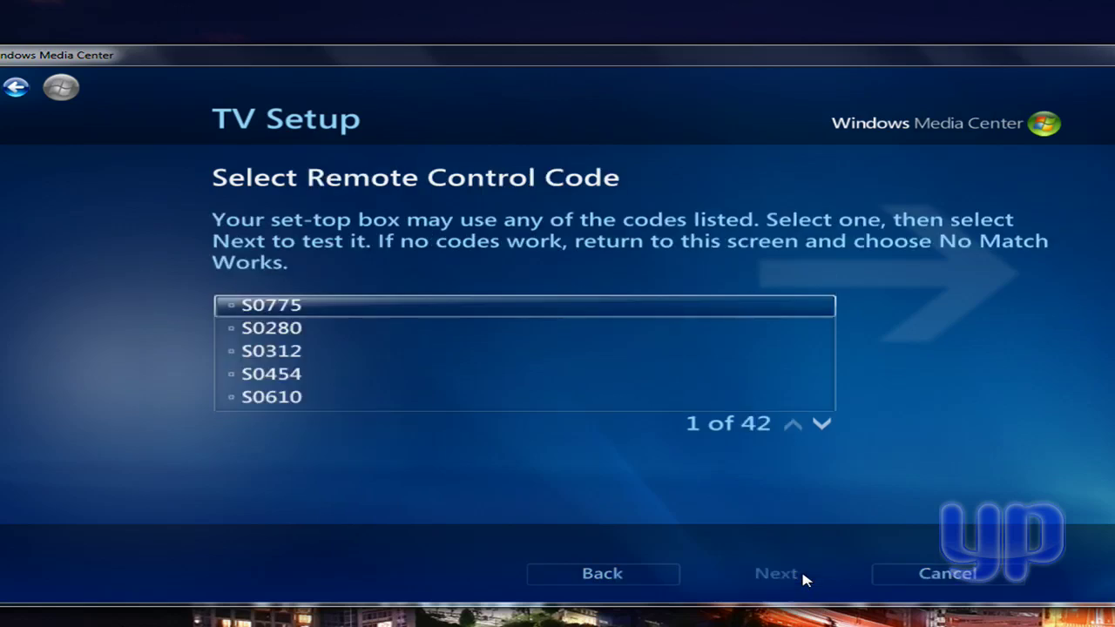
Step: Select remote control code S0280 for the set-top box and test channel changing by entering the digits 66
{"action": "left_click", "coordinate": [299, 327]}
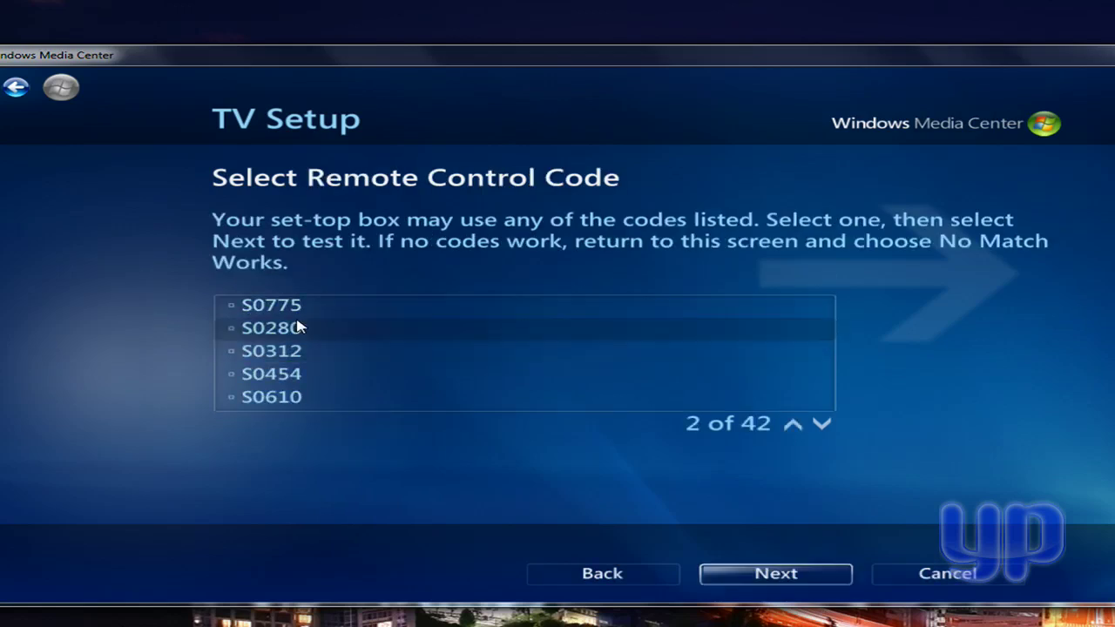
{"action": "left_click", "coordinate": [803, 577]}
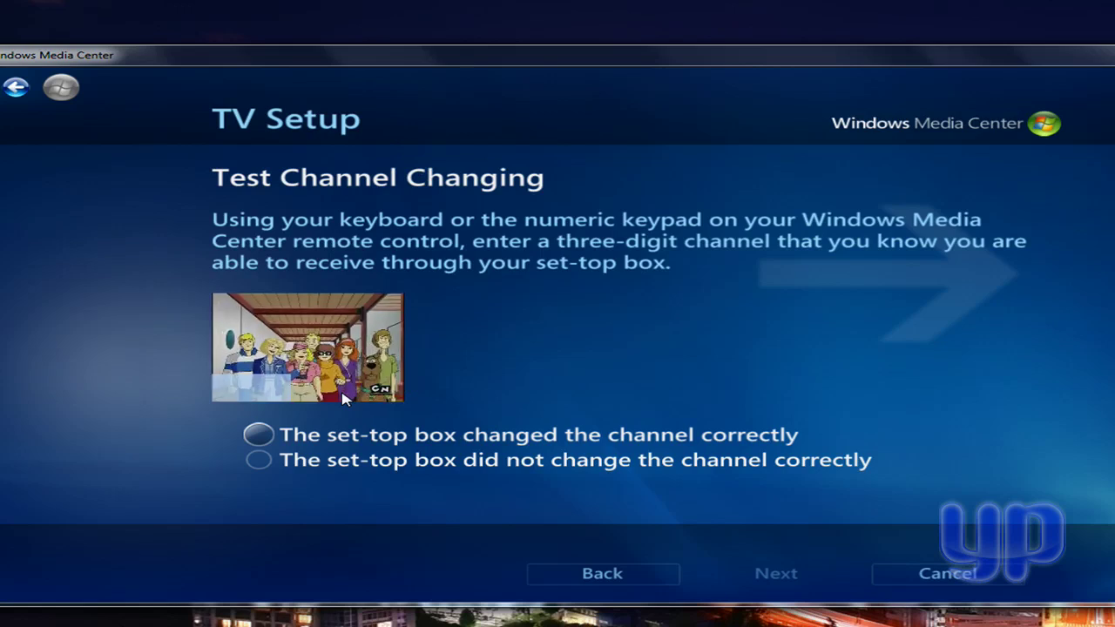
{"action": "key", "text": "6"}
{"action": "key", "text": "6"}
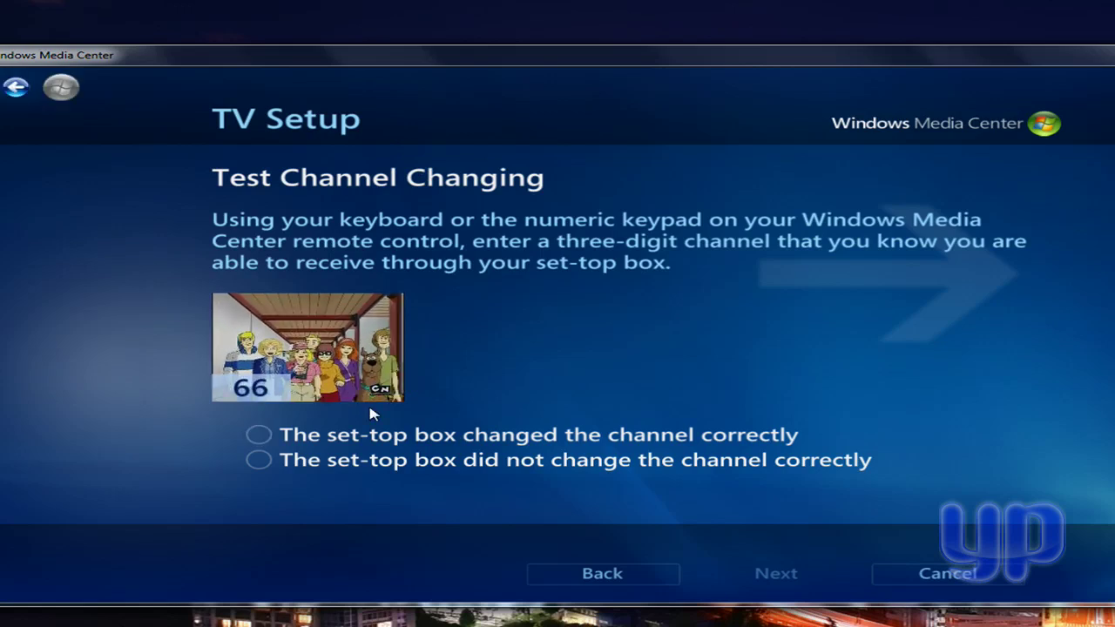
Step: Enter channel digit 6 in the channel-changing test and confirm that the set-top box changed the channel correctly
{"action": "left_click", "coordinate": [257, 434]}
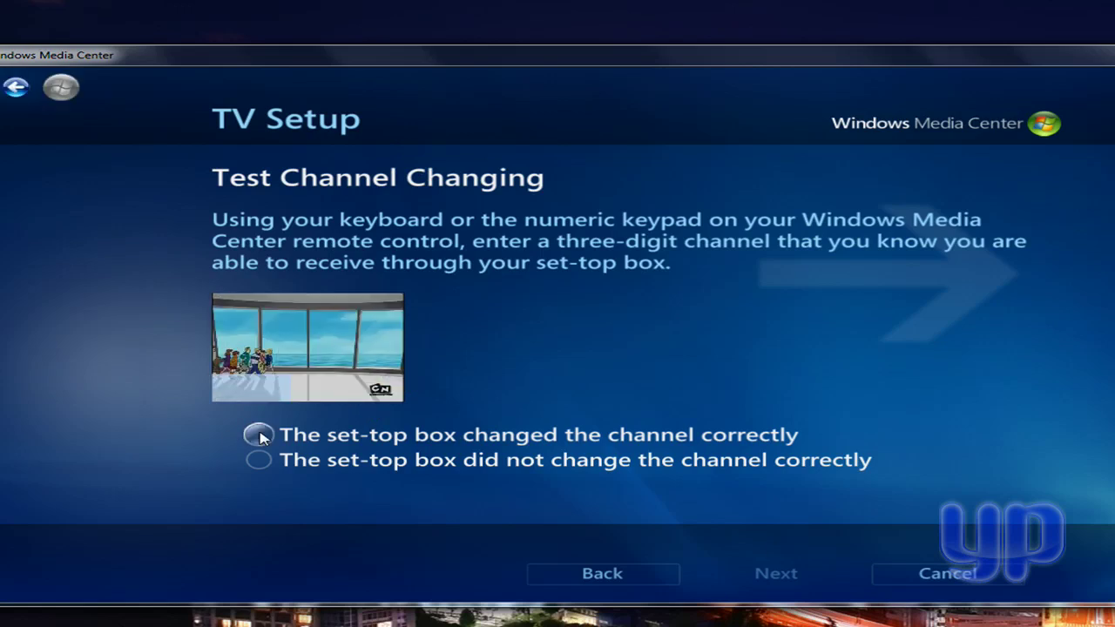
{"action": "left_click", "coordinate": [1012, 535]}
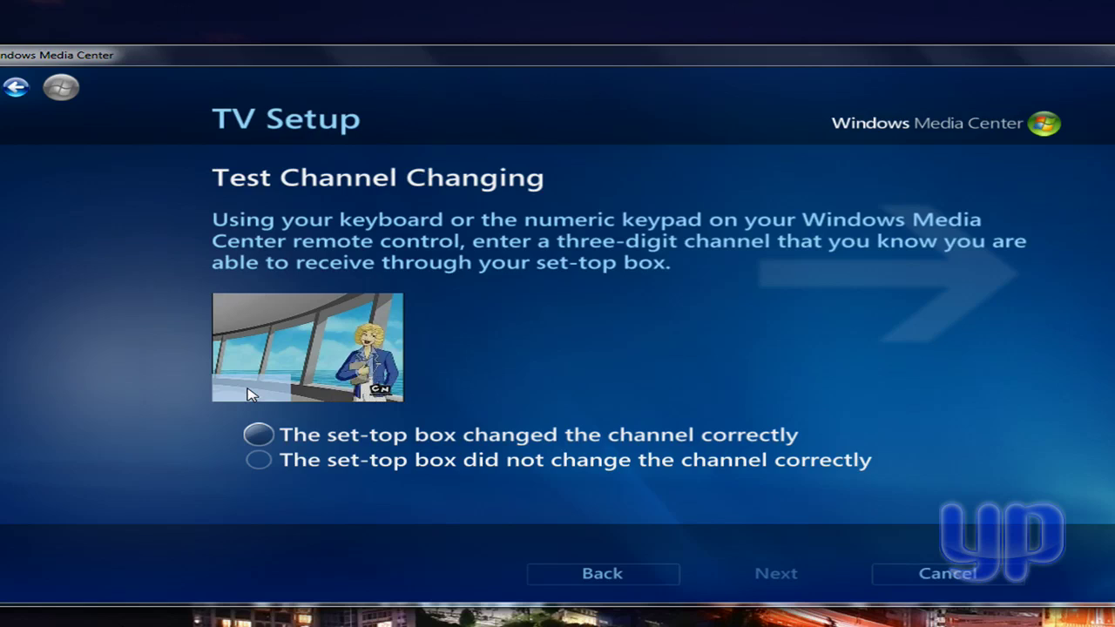
{"action": "key", "text": "6"}
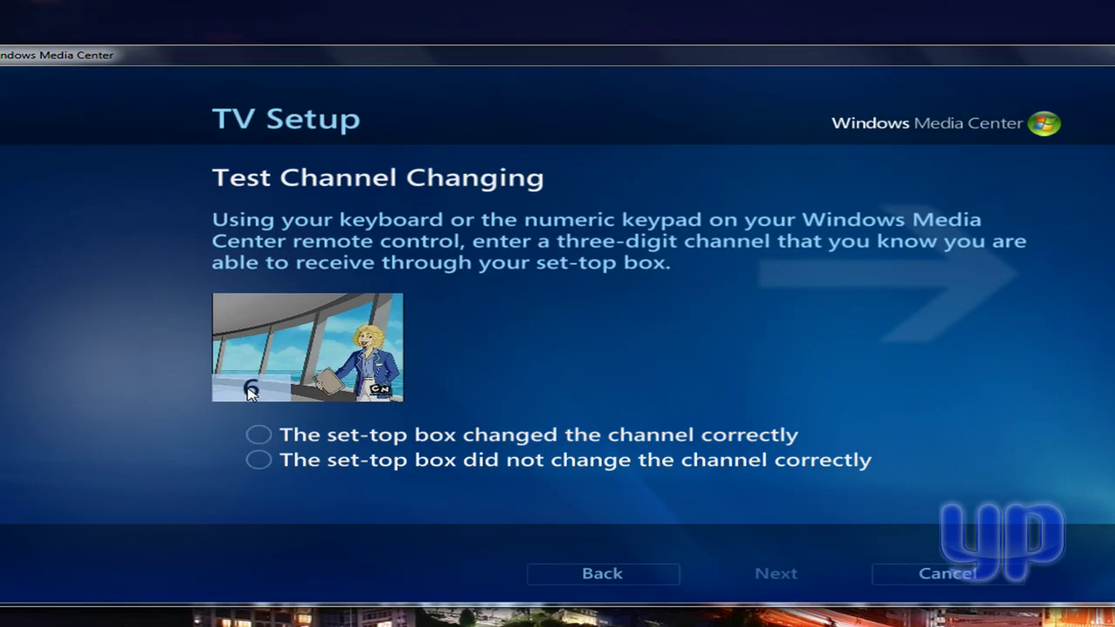
{"action": "left_click", "coordinate": [258, 434]}
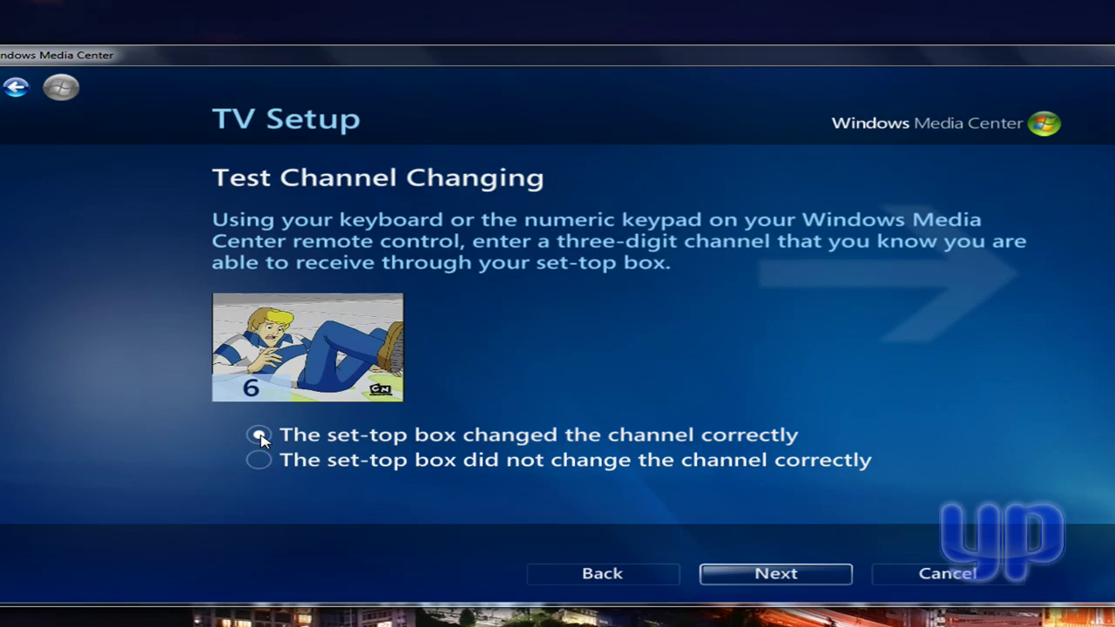
{"action": "left_click", "coordinate": [775, 573]}
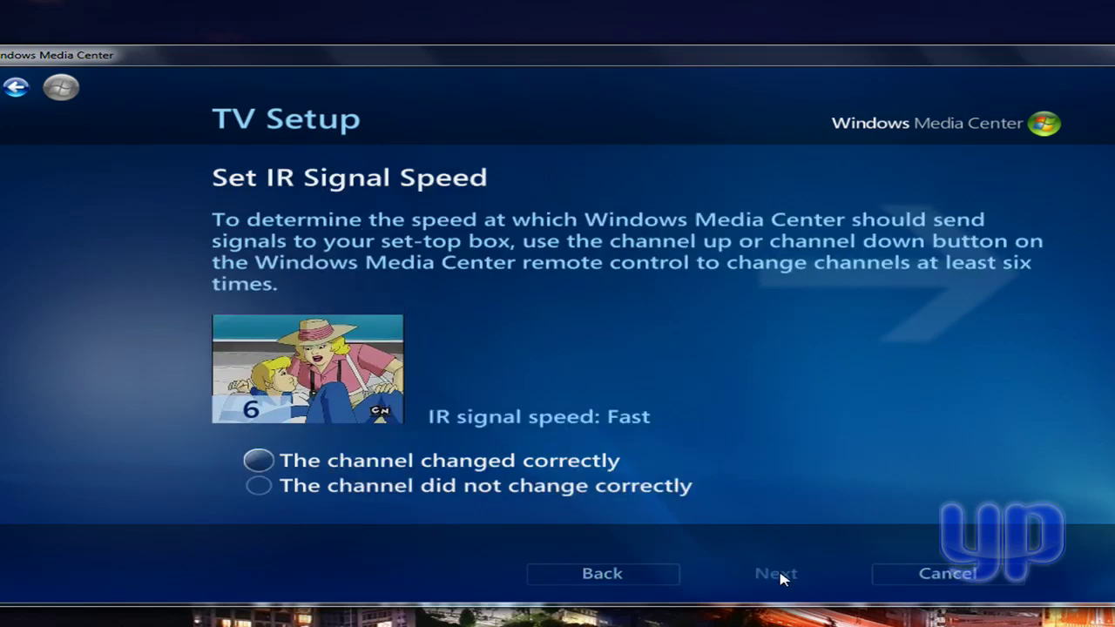
Step: Confirm that the channel changed correctly and accept Fast as the IR signal speed
{"action": "left_click", "coordinate": [283, 463]}
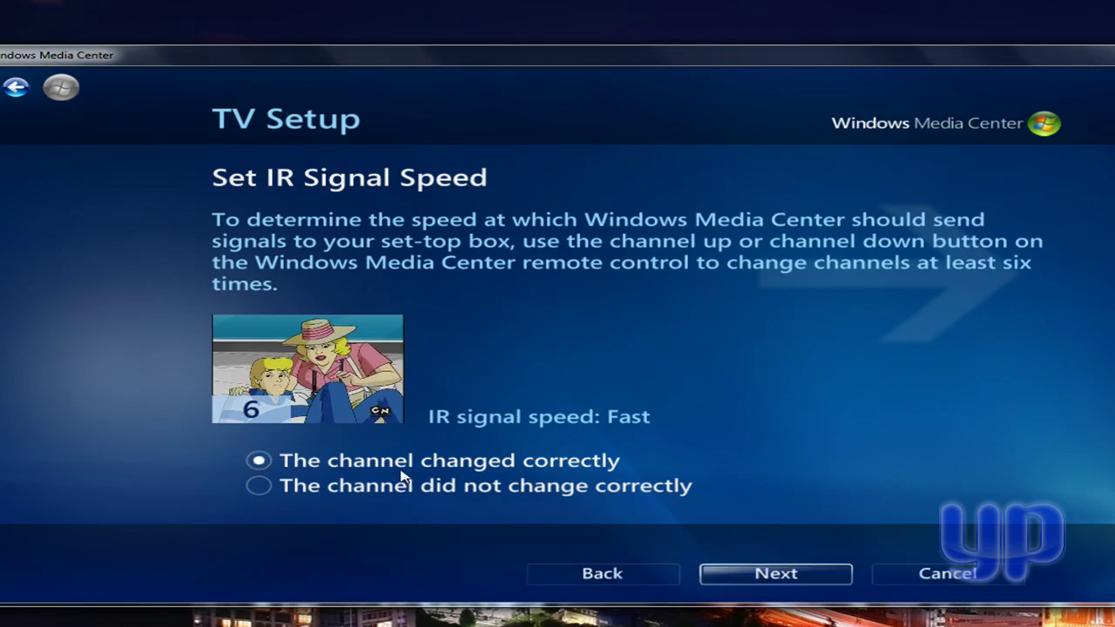
{"action": "left_click", "coordinate": [747, 575]}
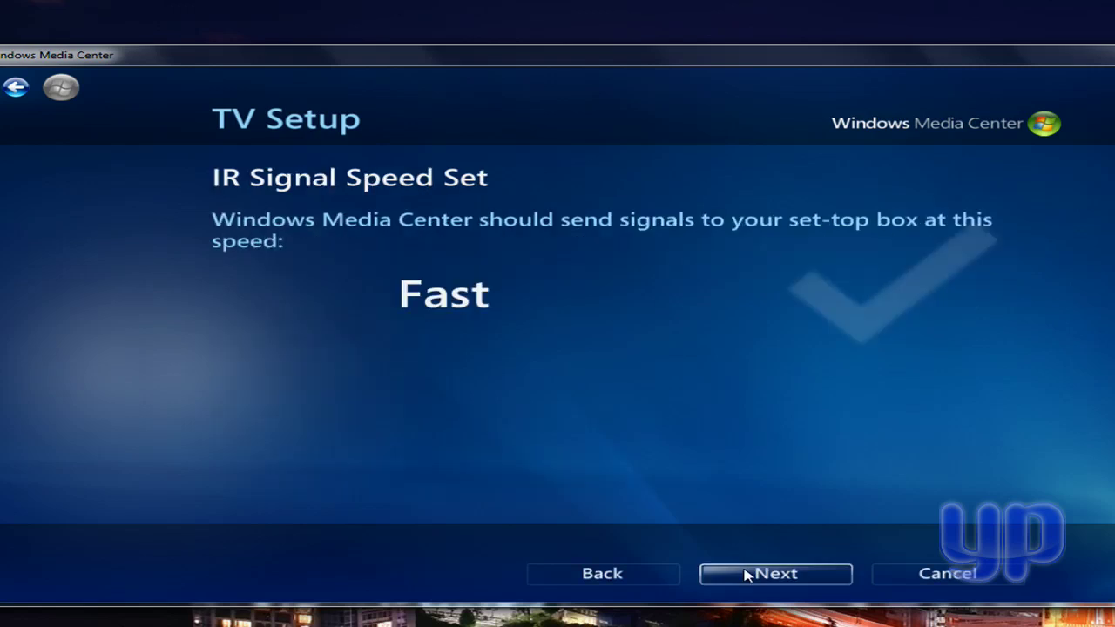
{"action": "left_click", "coordinate": [746, 574]}
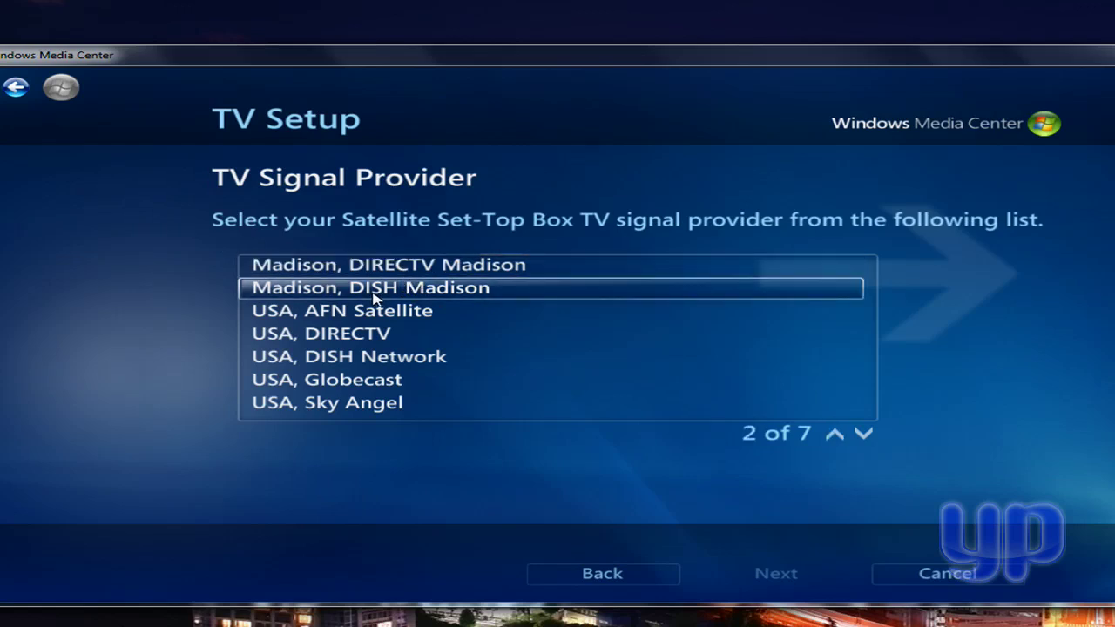
Step: Choose Madison, DISH Madison as the satellite signal provider, confirm the TV signal configuration and finish the setup
{"action": "left_click", "coordinate": [405, 299]}
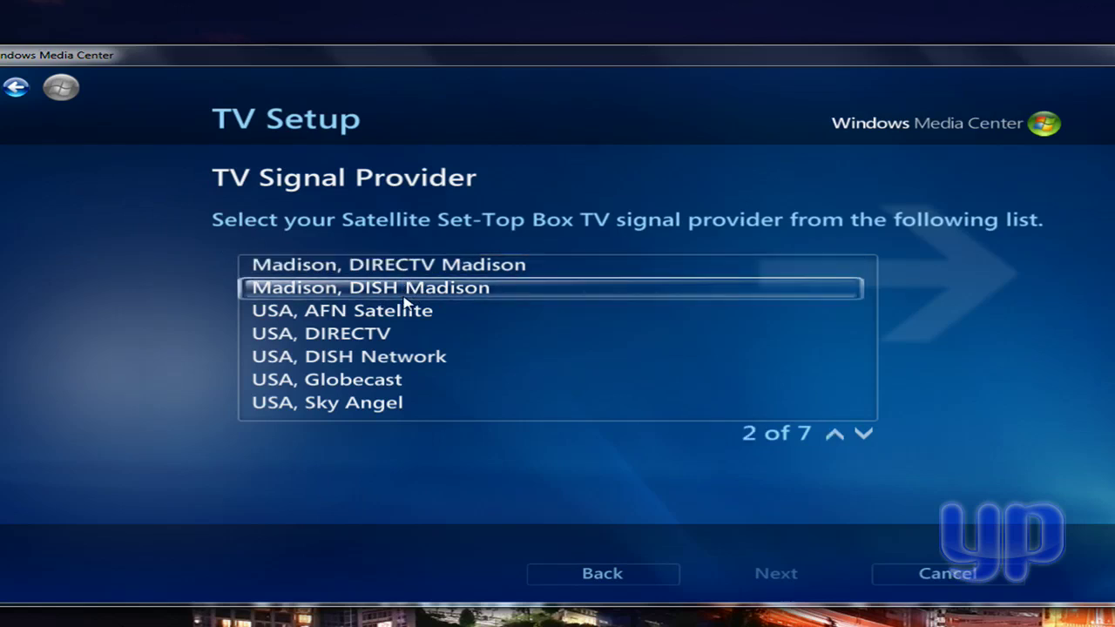
{"action": "left_click", "coordinate": [756, 573]}
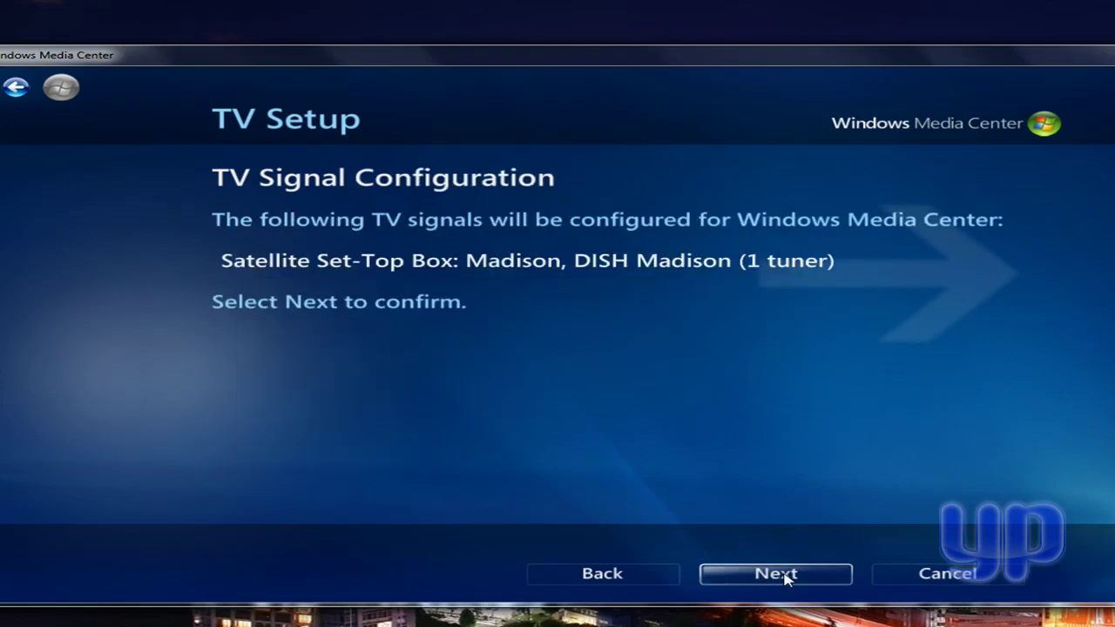
{"action": "left_click", "coordinate": [787, 575]}
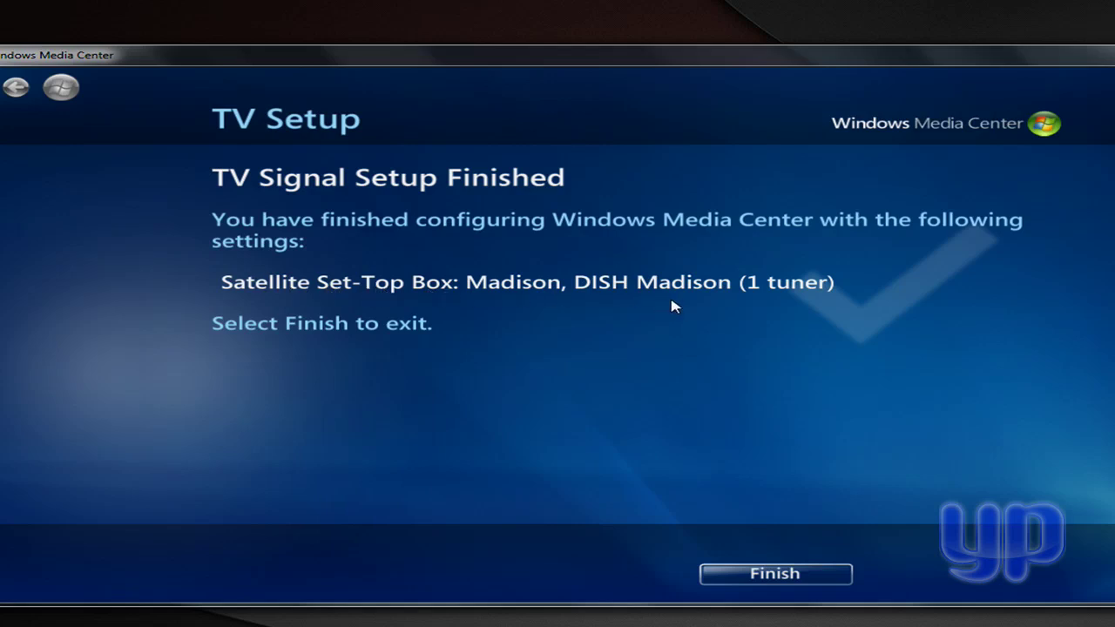
{"action": "left_click", "coordinate": [782, 582]}
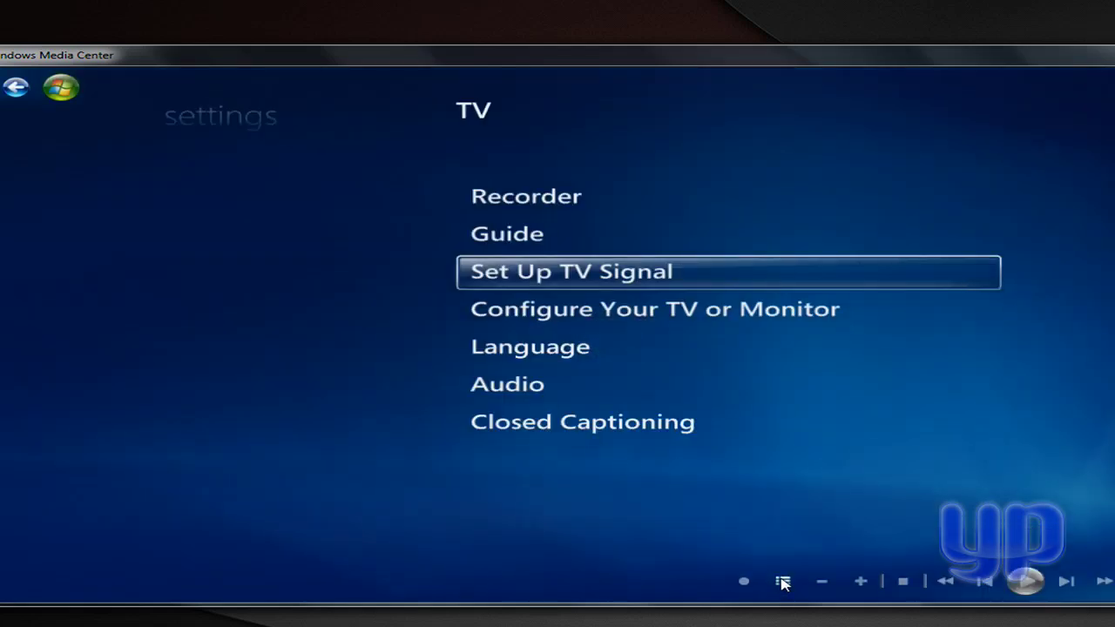
Step: Return to the main menu, start live TV and open the program guide
{"action": "left_click", "coordinate": [62, 94]}
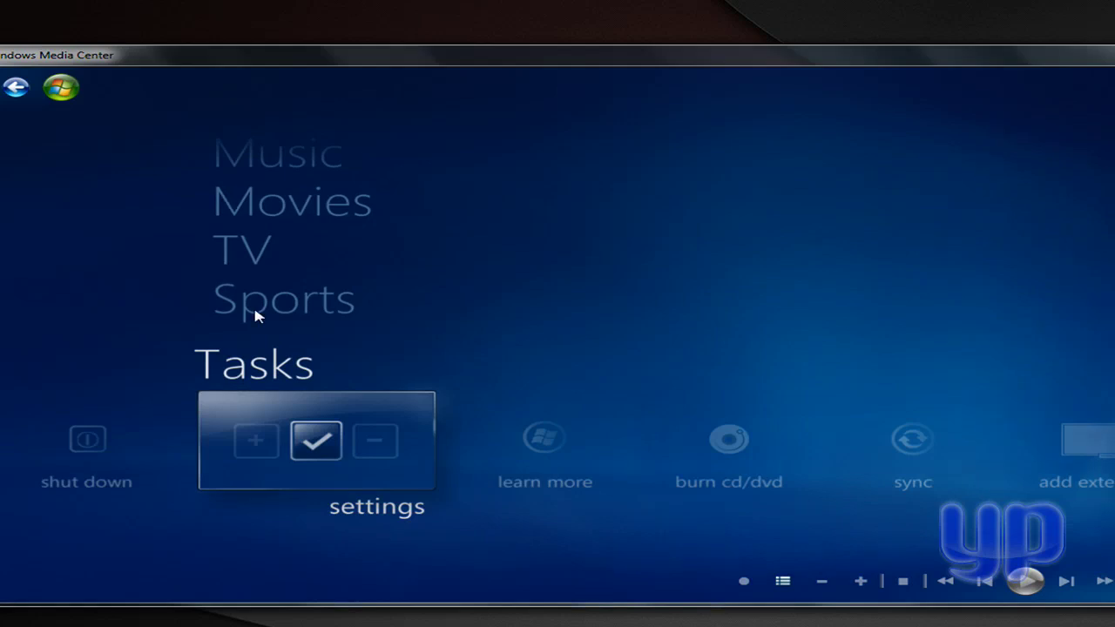
{"action": "mouse_move", "coordinate": [240, 258]}
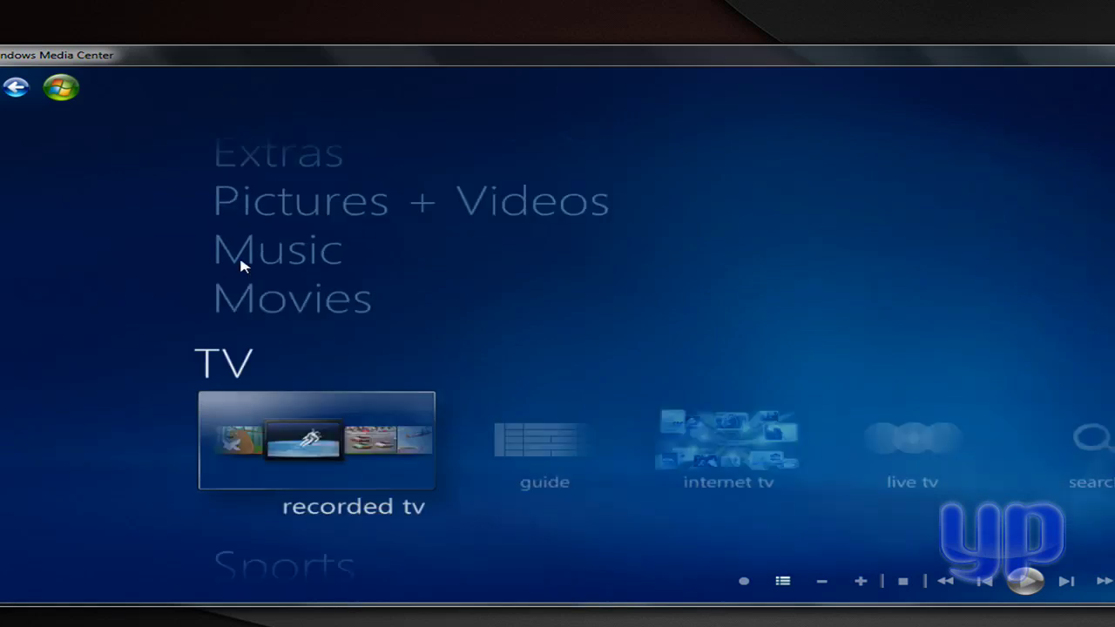
{"action": "left_click", "coordinate": [909, 461]}
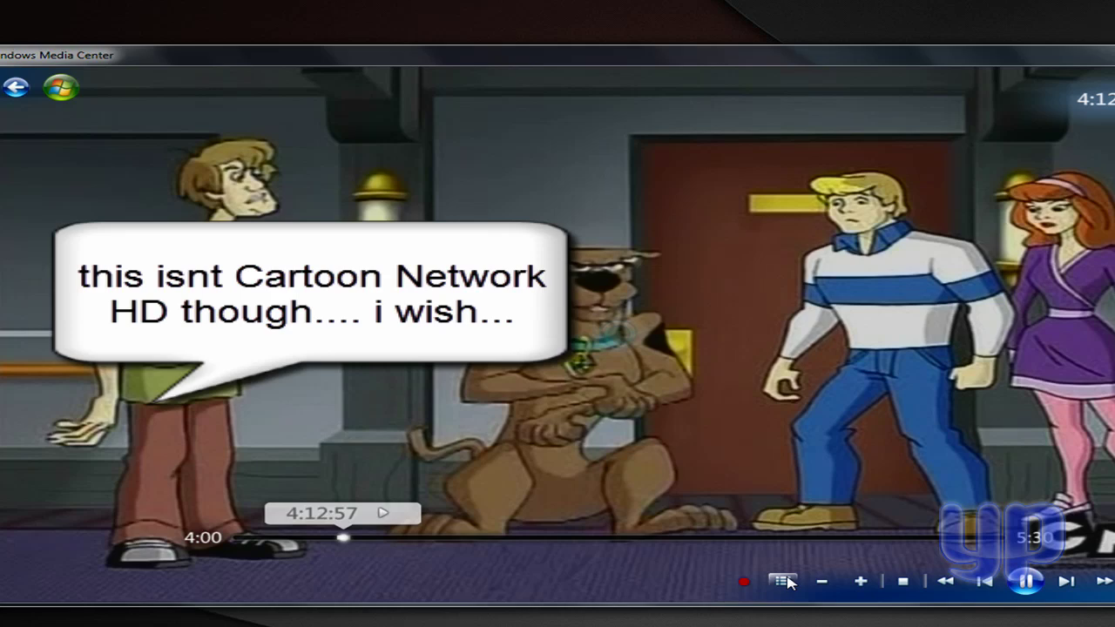
{"action": "left_click", "coordinate": [784, 581]}
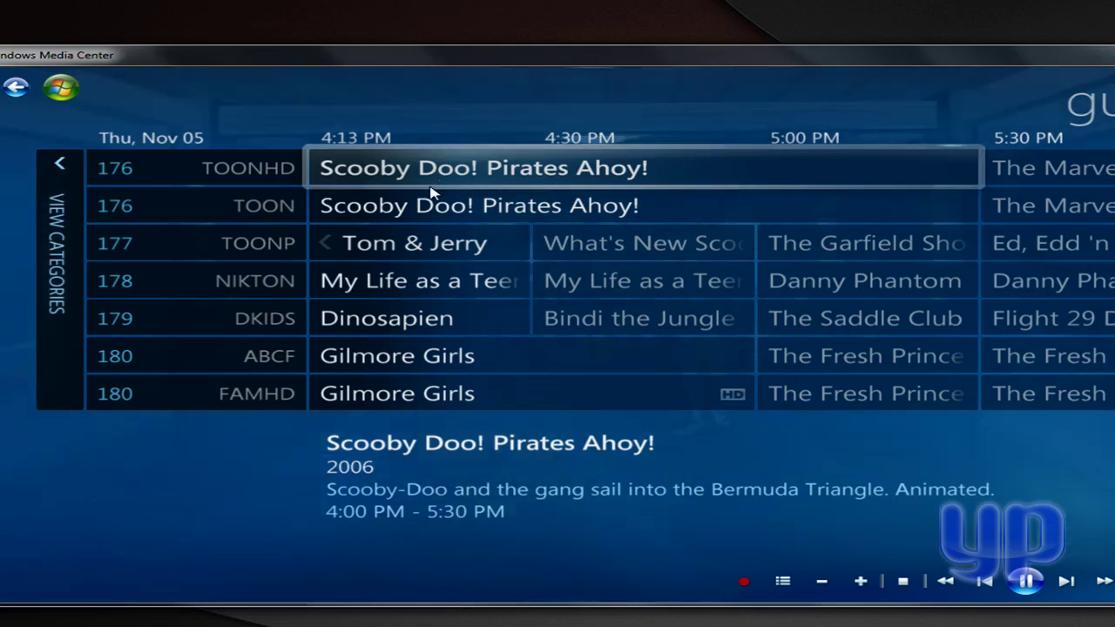
Step: Enter 107 in the DISH Network on-screen guide and tune to that channel
{"action": "left_click", "coordinate": [780, 580]}
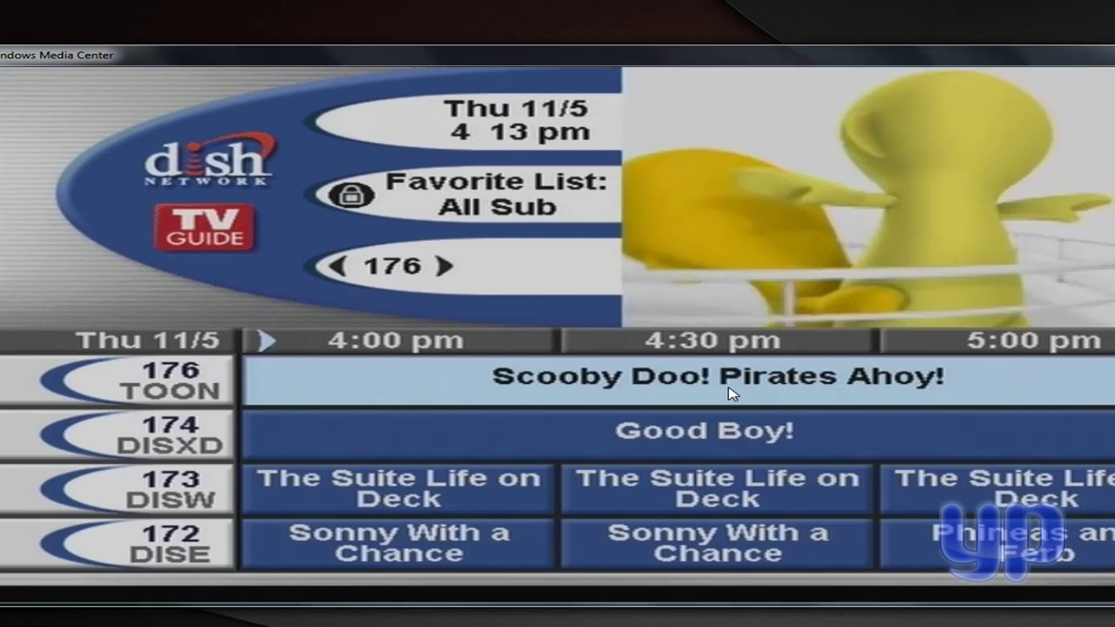
{"action": "type", "text": "107"}
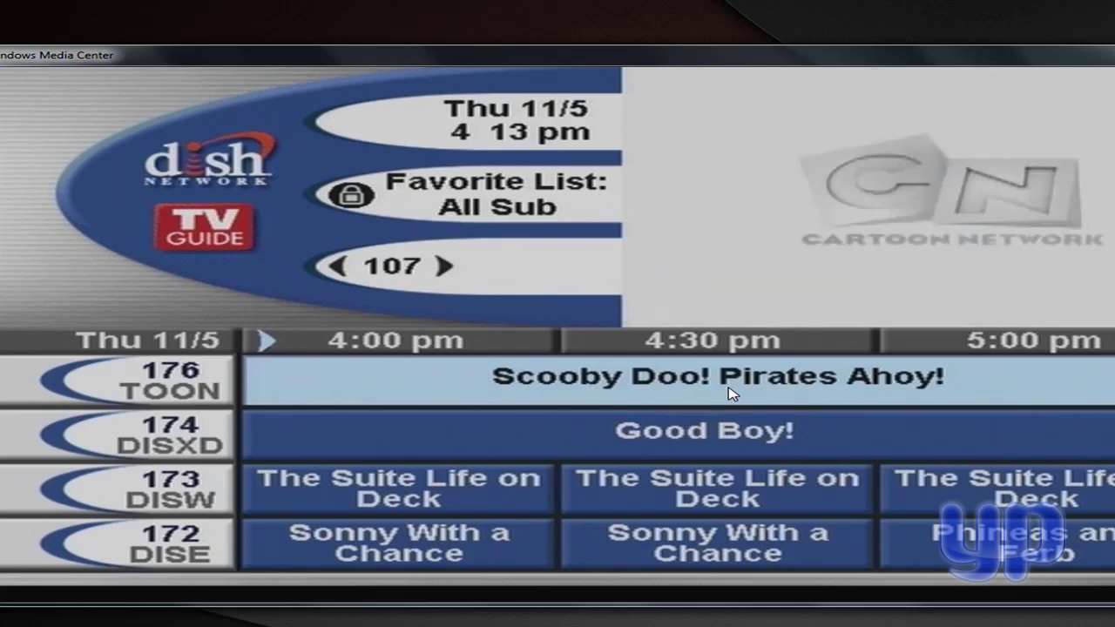
{"action": "key", "text": "Return"}
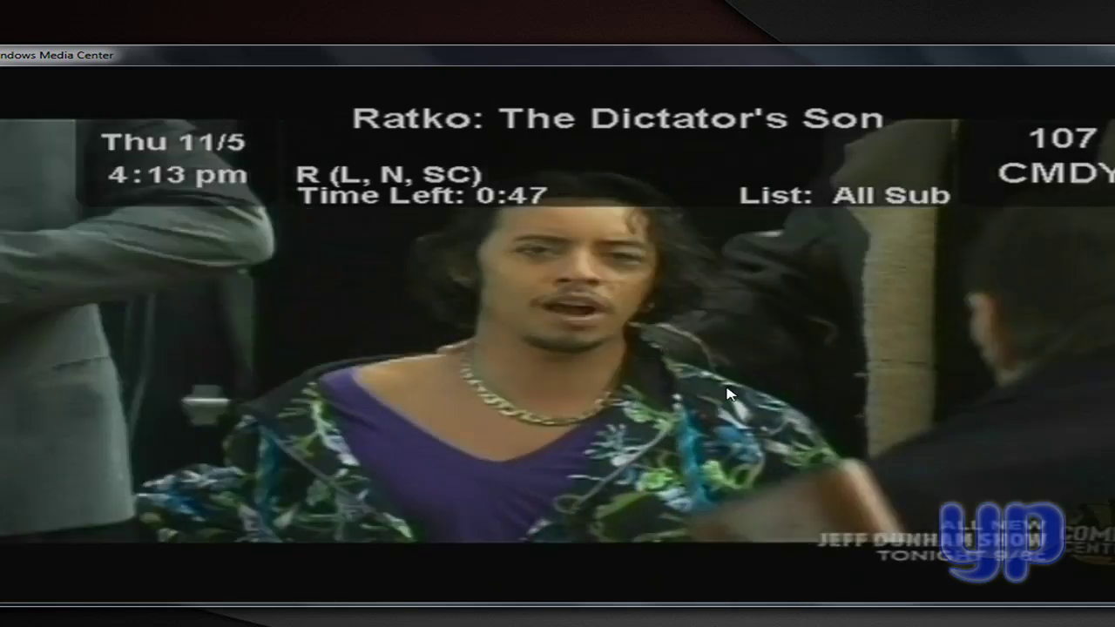
{"action": "mouse_move", "coordinate": [730, 394]}
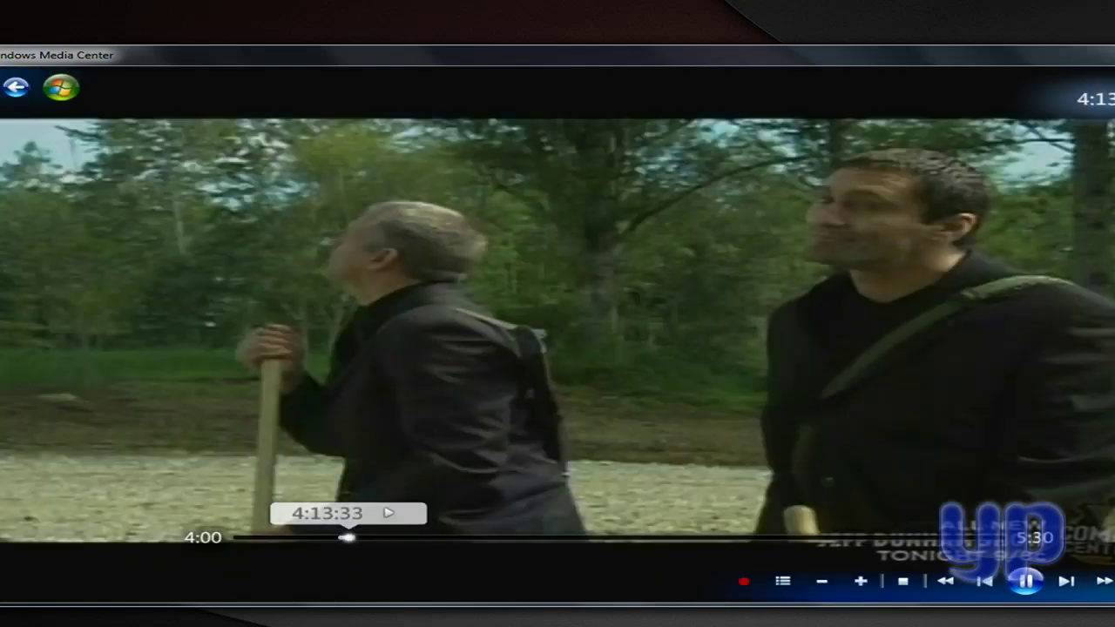